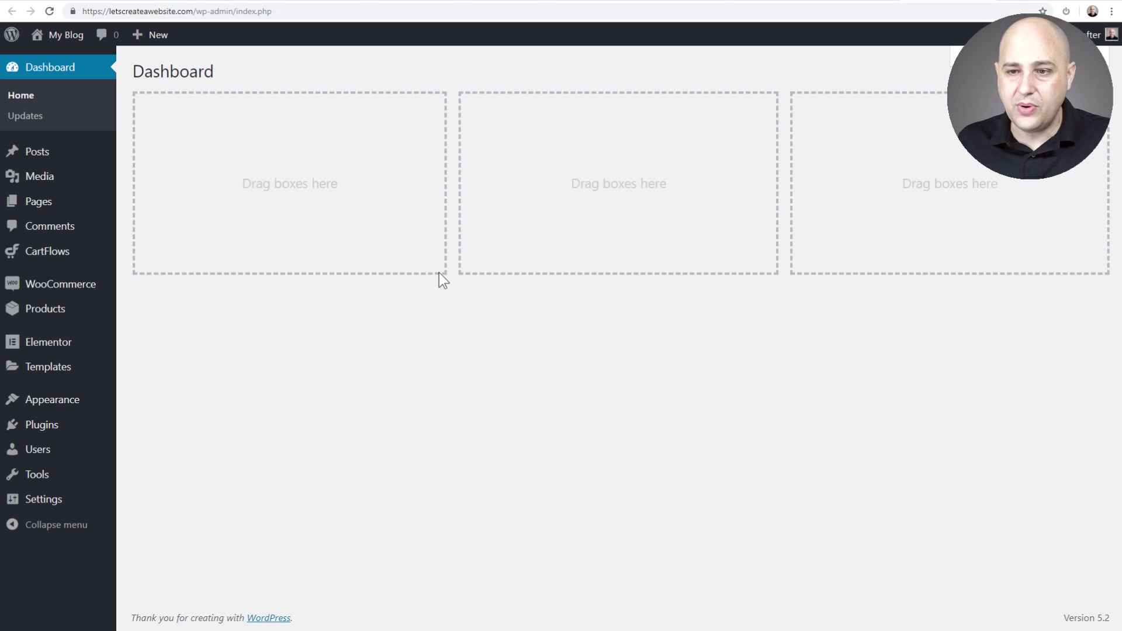
Search plugins for 'smtp', then install and activate WP Mail SMTP by WPForms.
{"action": "mouse_move", "coordinate": [65, 423]}
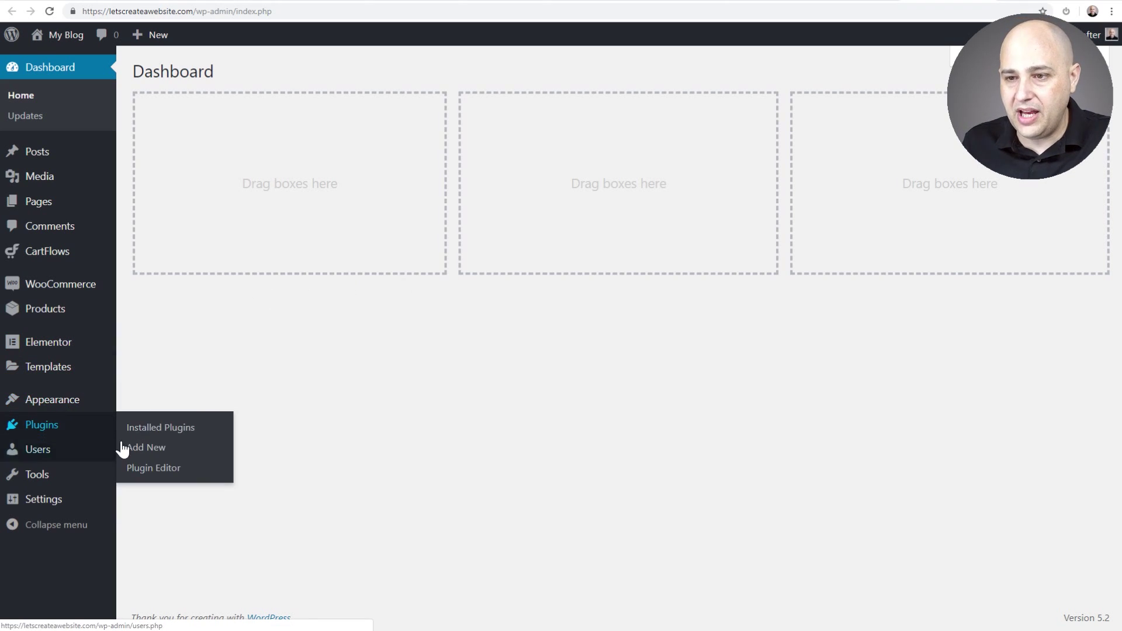
{"action": "left_click", "coordinate": [144, 448]}
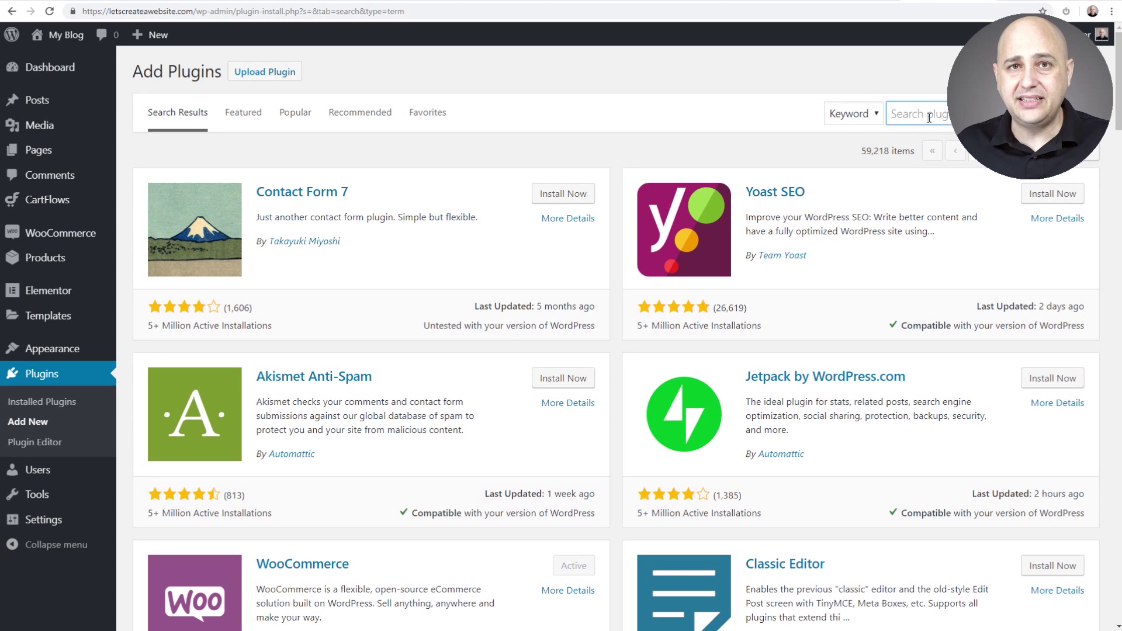
{"action": "type", "text": "smtp"}
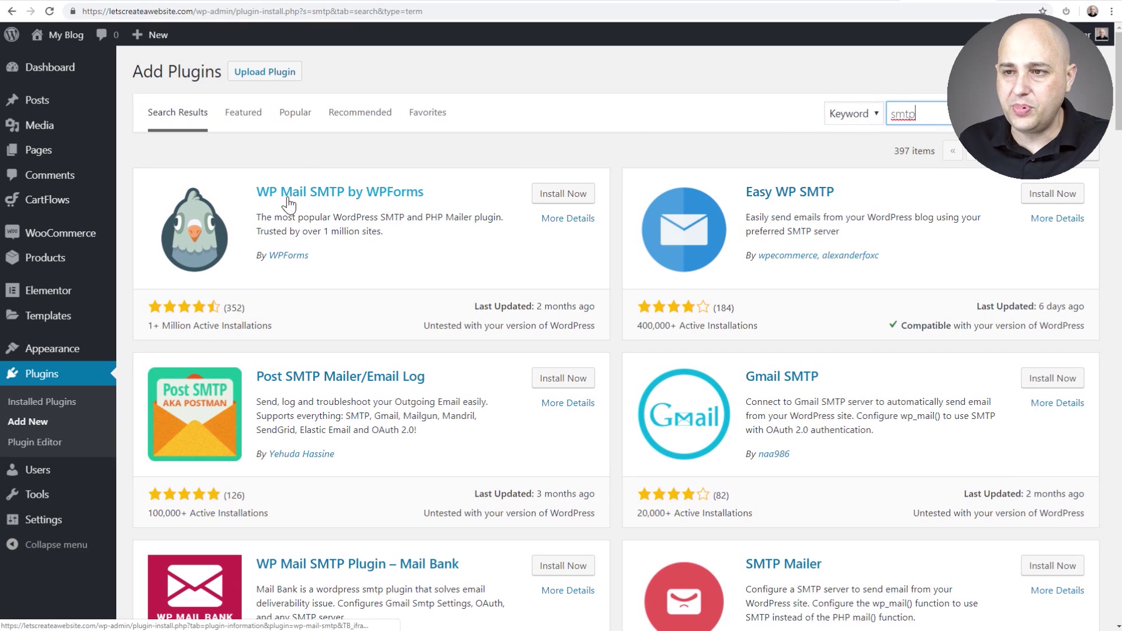
{"action": "left_click", "coordinate": [561, 197]}
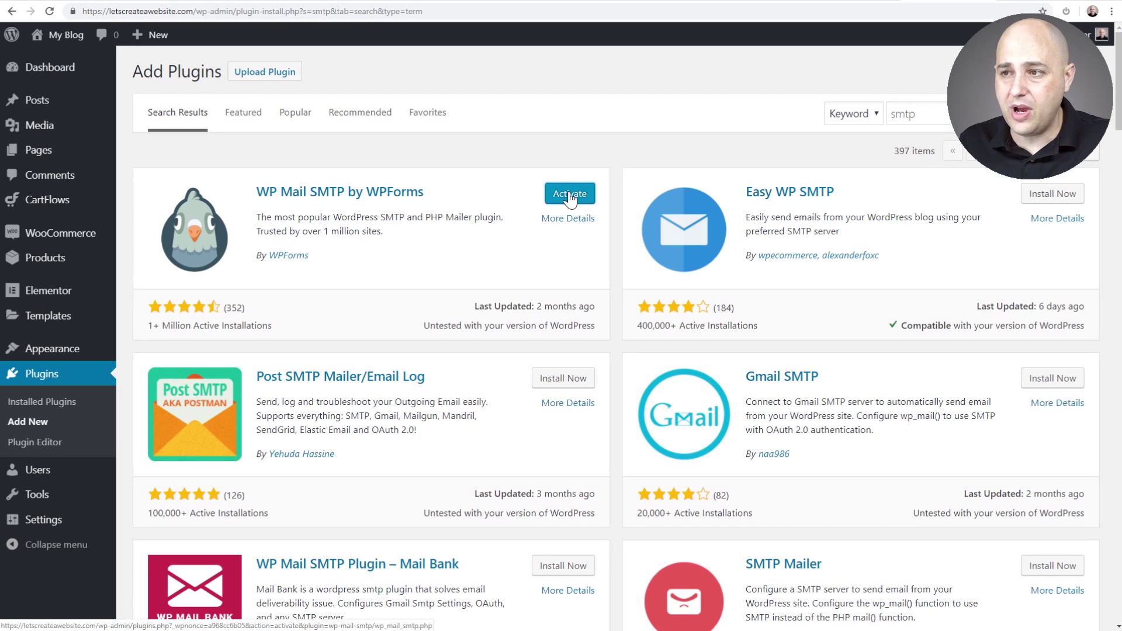
{"action": "left_click", "coordinate": [563, 193]}
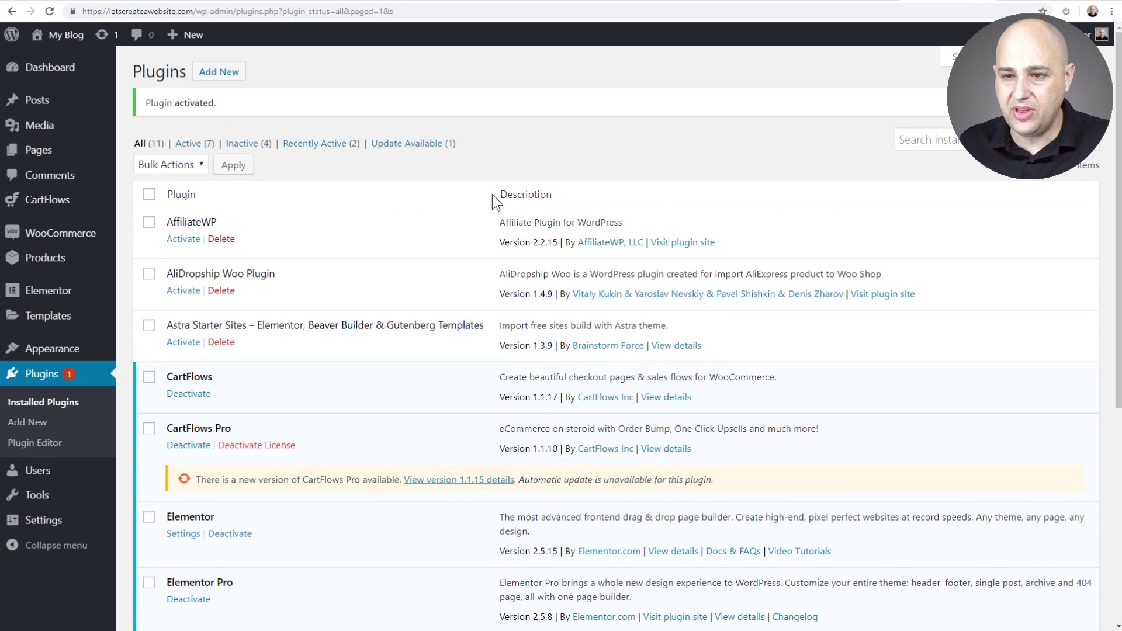
{"action": "mouse_move", "coordinate": [70, 520]}
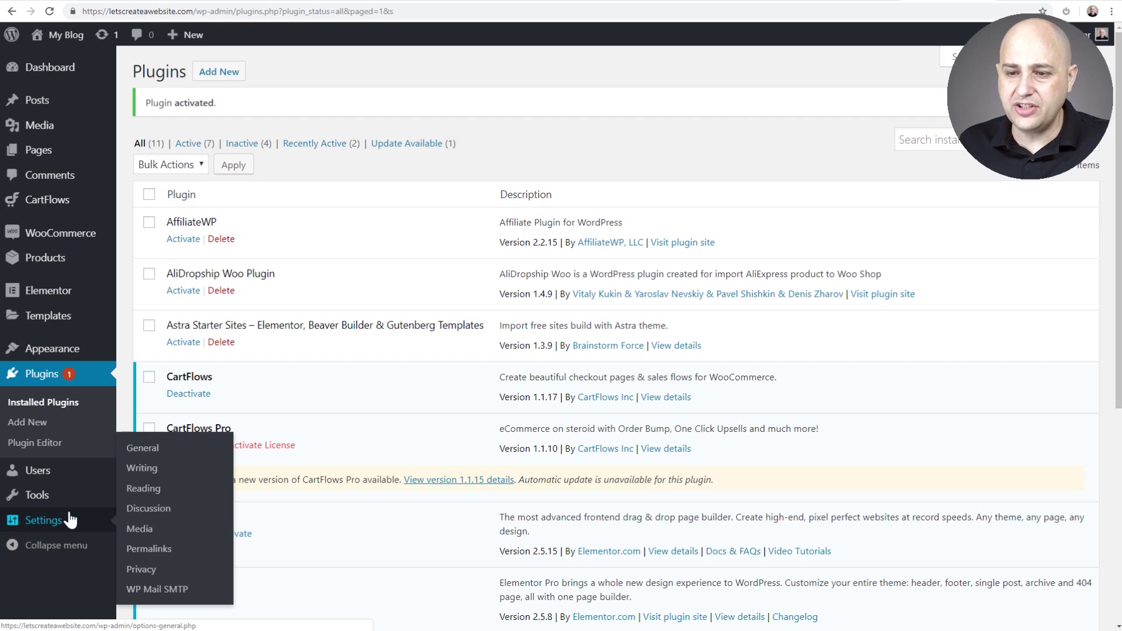
In WP Mail SMTP settings, replace the From Name 'My Blog' with the owner's name.
{"action": "left_click", "coordinate": [149, 589]}
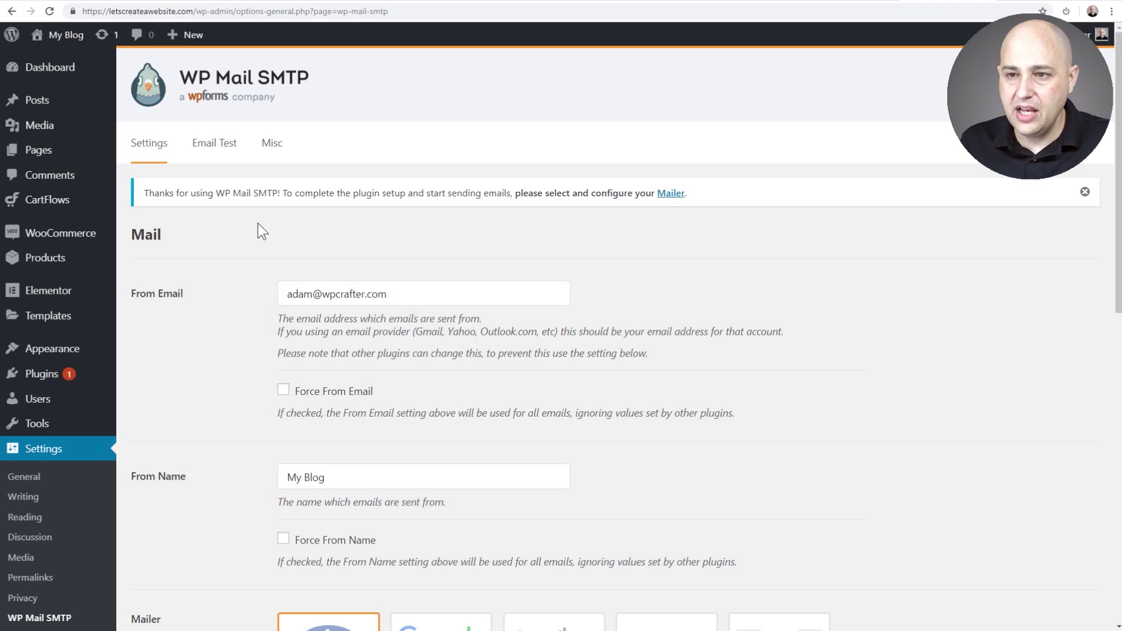
{"action": "scroll", "coordinate": [256, 223], "scroll_direction": "down", "scroll_amount": 2}
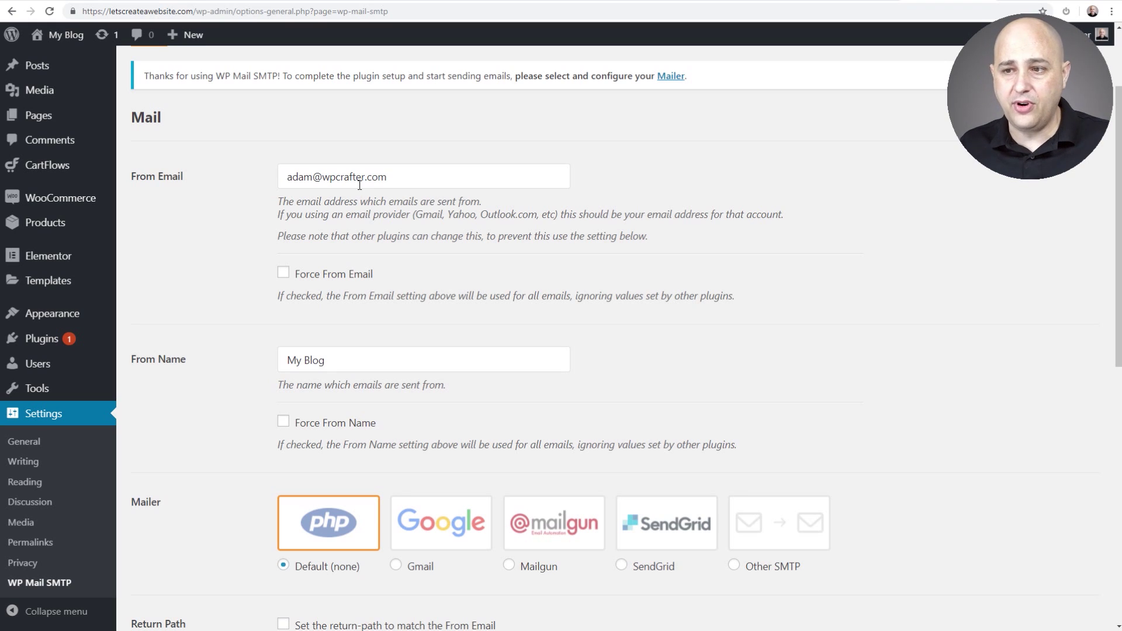
{"action": "left_click_drag", "start_coordinate": [405, 175], "coordinate": [256, 173]}
{"action": "scroll", "coordinate": [252, 241], "scroll_direction": "down", "scroll_amount": 3}
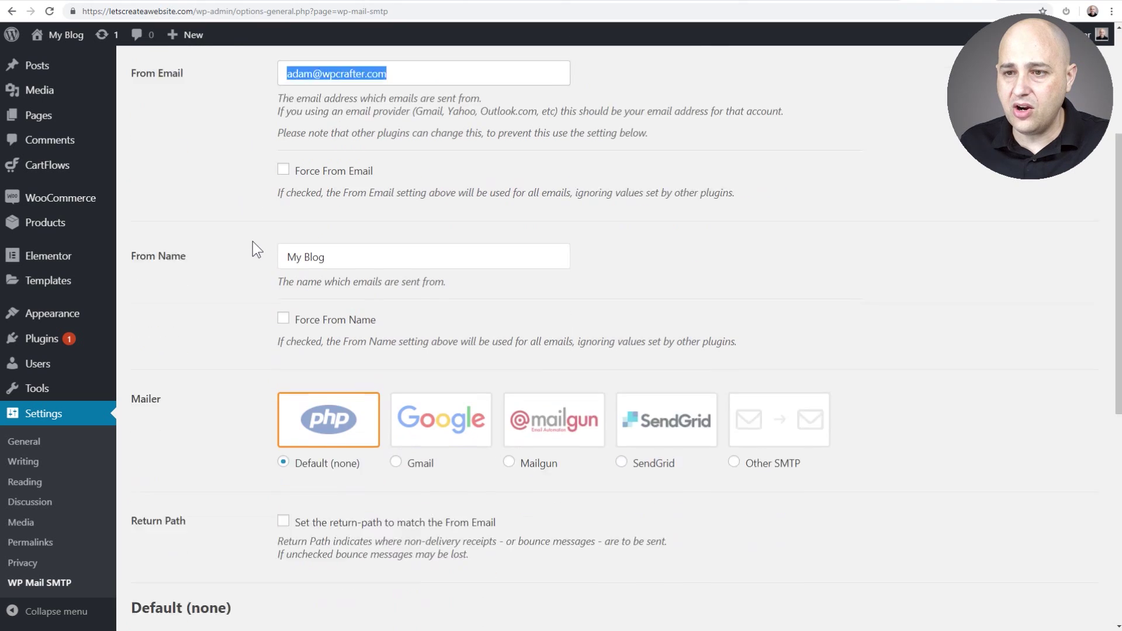
{"action": "left_click_drag", "start_coordinate": [350, 185], "coordinate": [250, 196]}
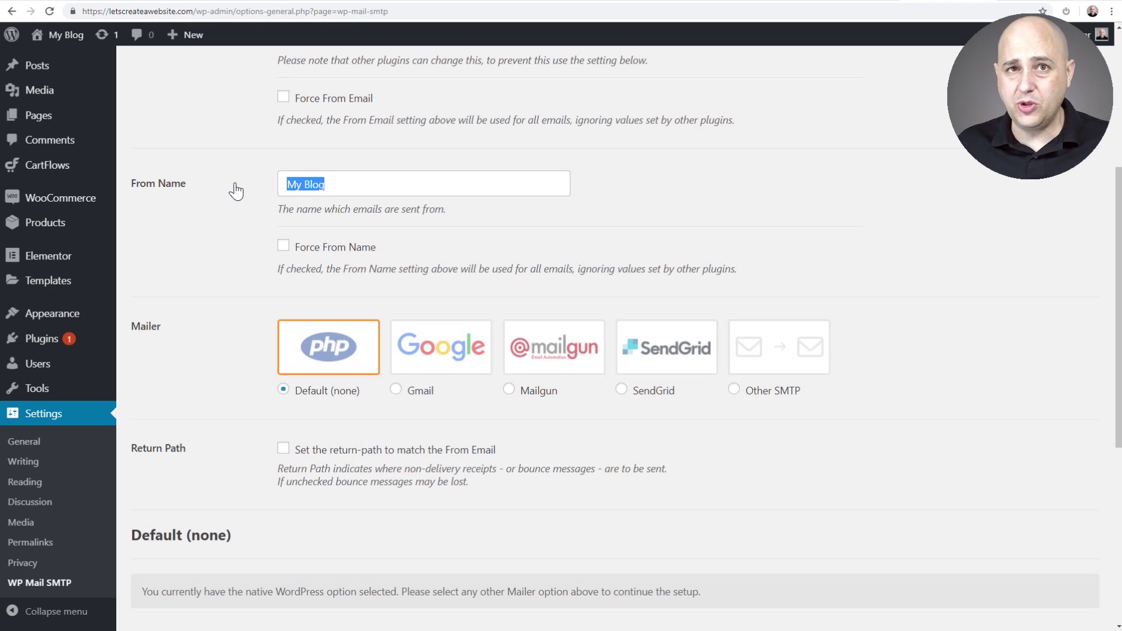
{"action": "type", "text": "Adam @ WPCrafter"}
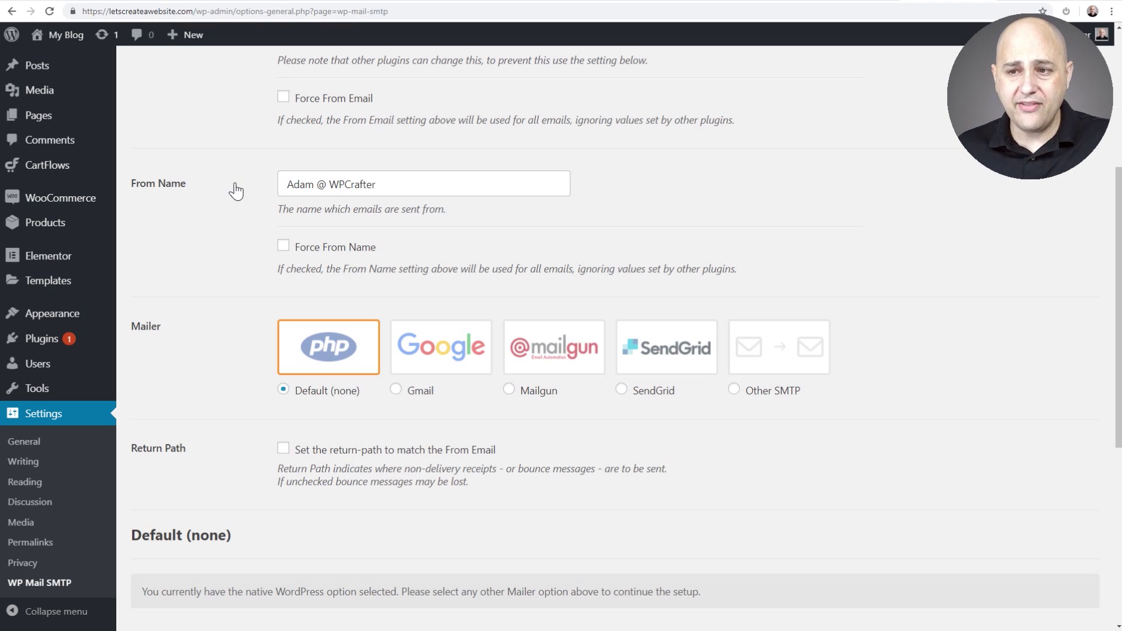
Choose Other SMTP as the mailer.
{"action": "scroll", "coordinate": [220, 251], "scroll_direction": "down", "scroll_amount": 2}
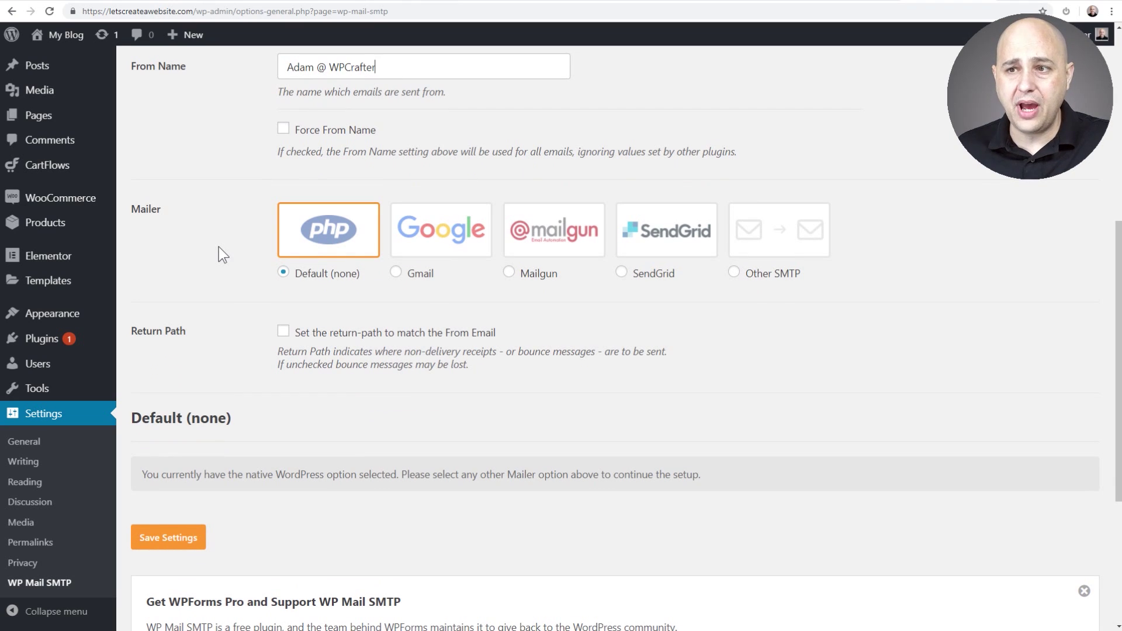
{"action": "left_click", "coordinate": [325, 266]}
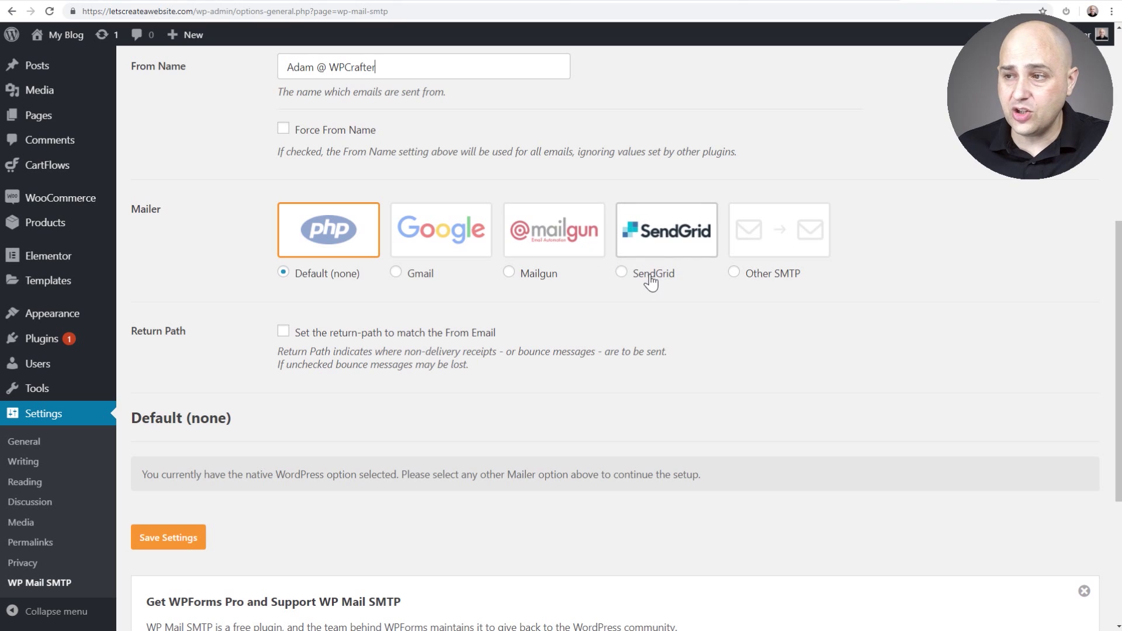
{"action": "left_click", "coordinate": [775, 281]}
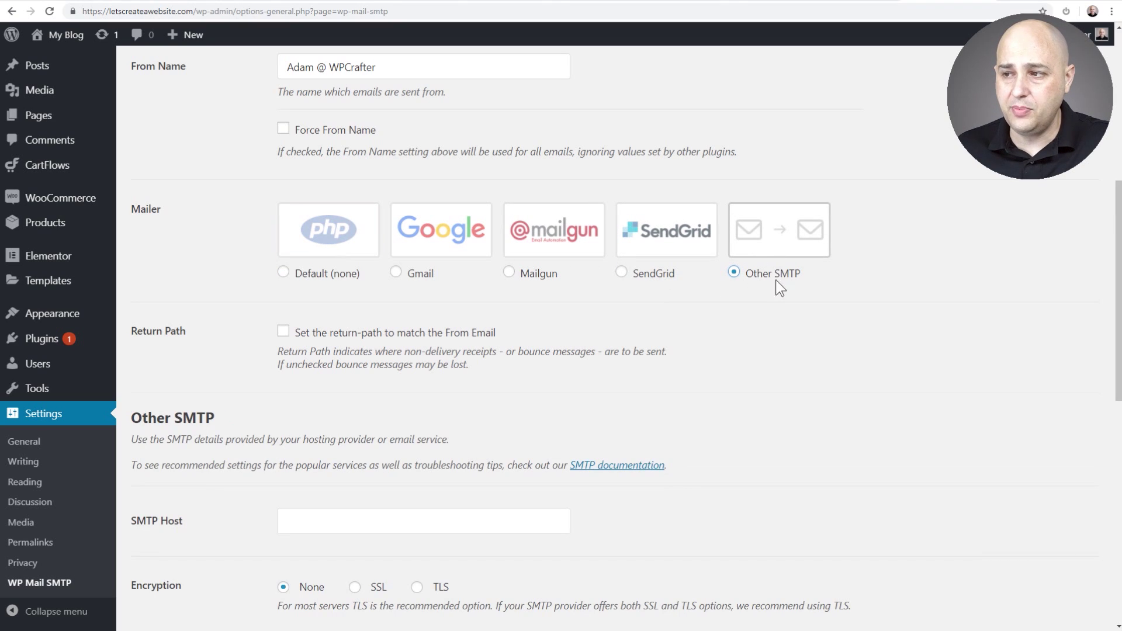
Turn SMTP Authentication on, then switch to the SiteGround dashboard tab.
{"action": "scroll", "coordinate": [542, 352], "scroll_direction": "down", "scroll_amount": 5}
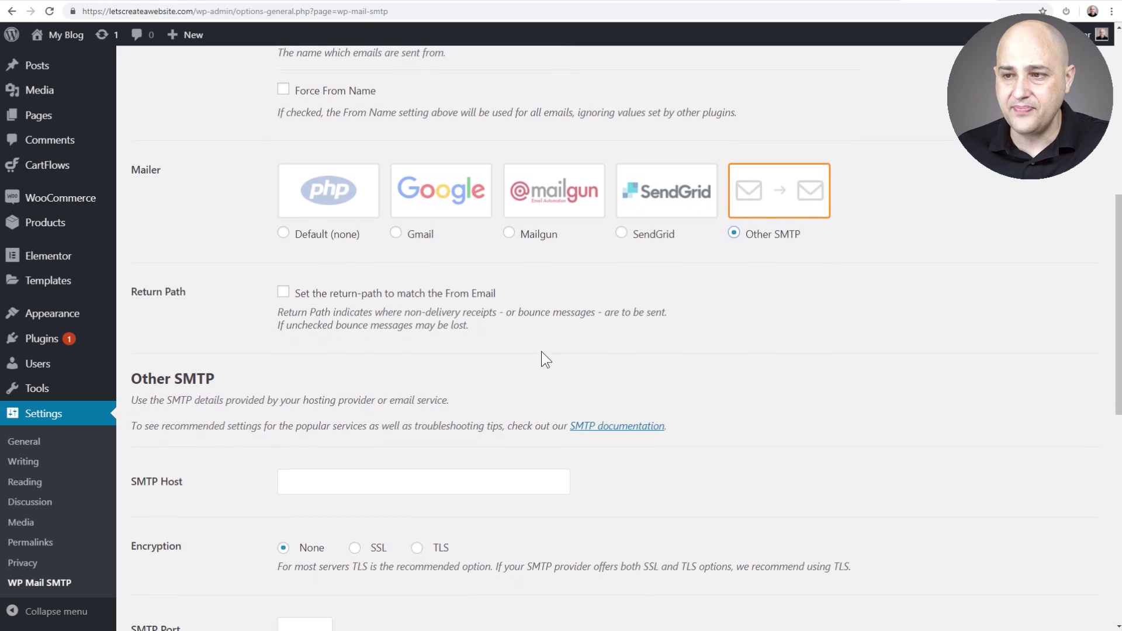
{"action": "scroll", "coordinate": [518, 331], "scroll_direction": "down", "scroll_amount": 1}
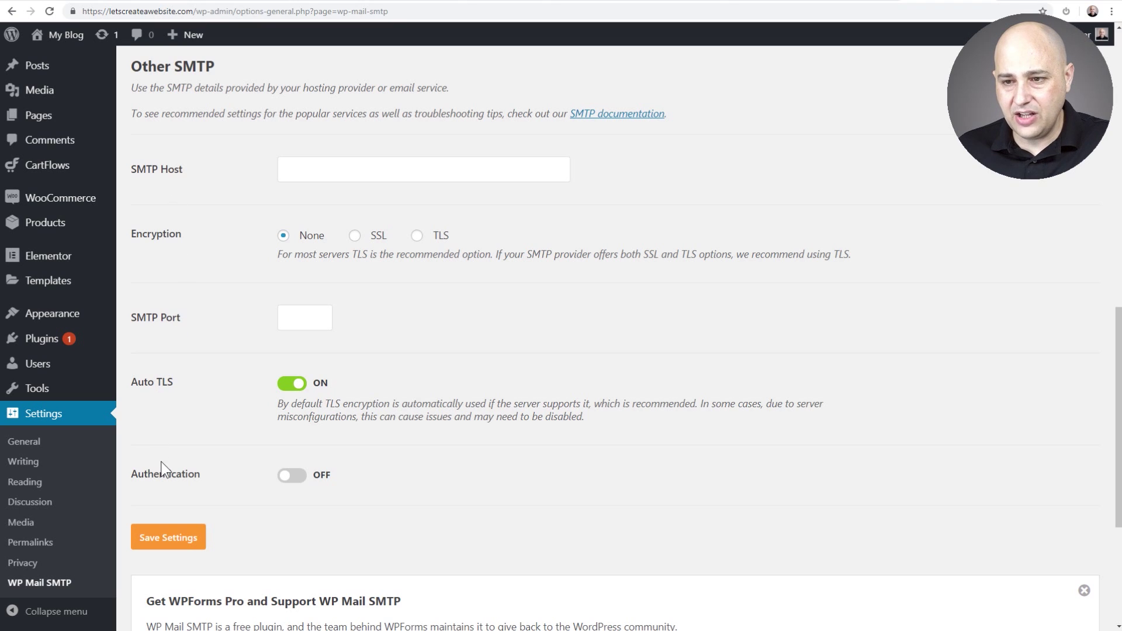
{"action": "left_click", "coordinate": [290, 476]}
{"action": "scroll", "coordinate": [246, 403], "scroll_direction": "down", "scroll_amount": 3}
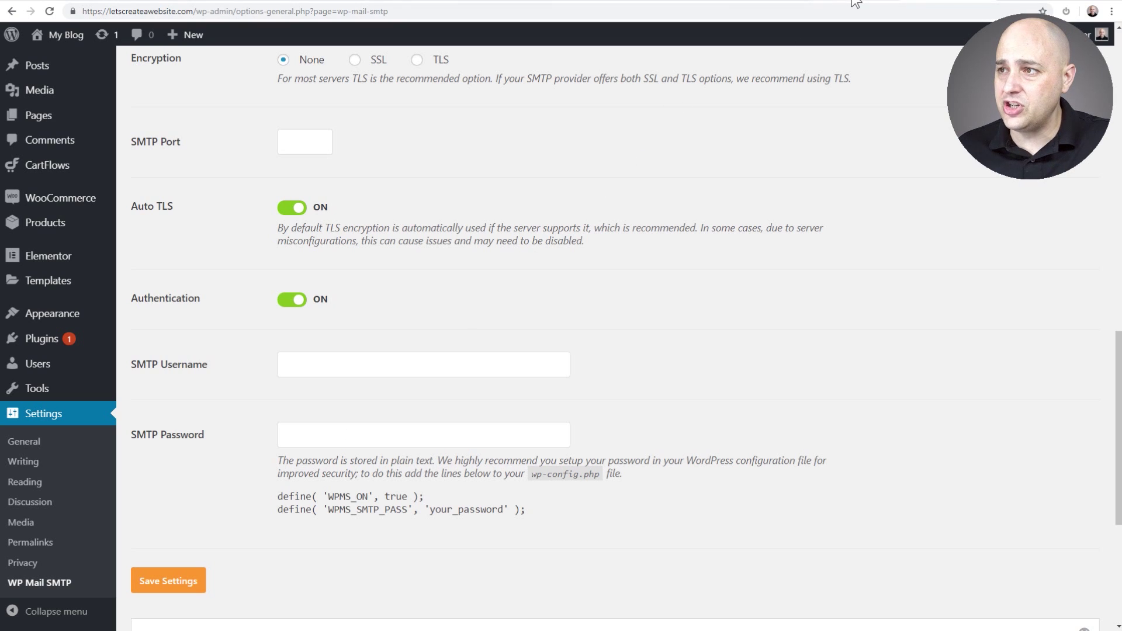
{"action": "key", "text": "ctrl+Tab"}
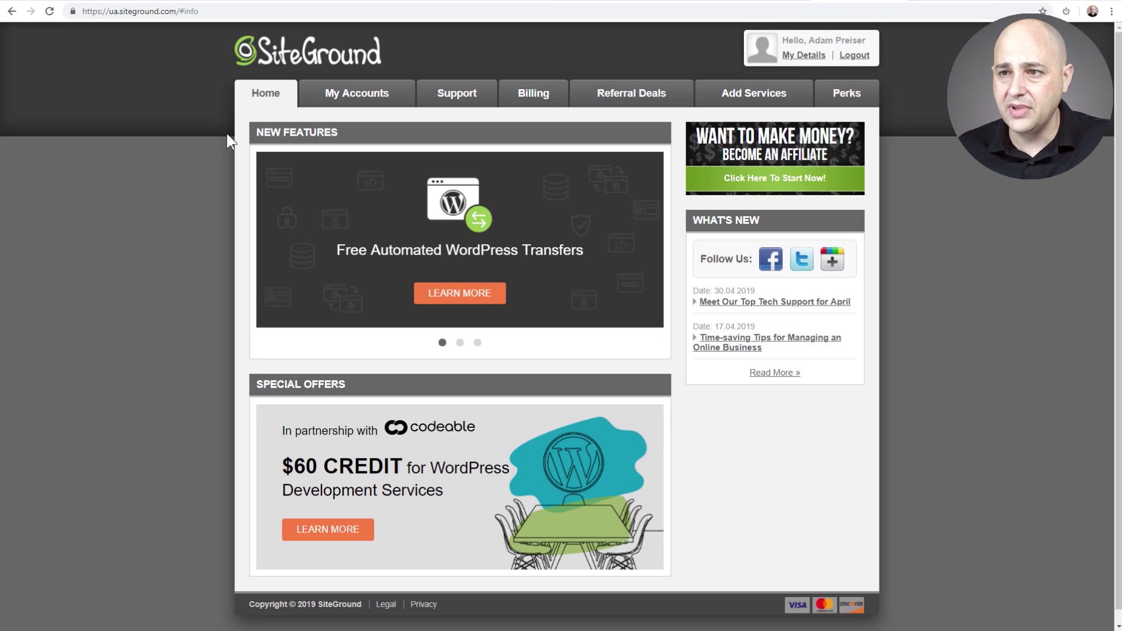
Open the hosting account's cPanel with secure access.
{"action": "left_click", "coordinate": [328, 100]}
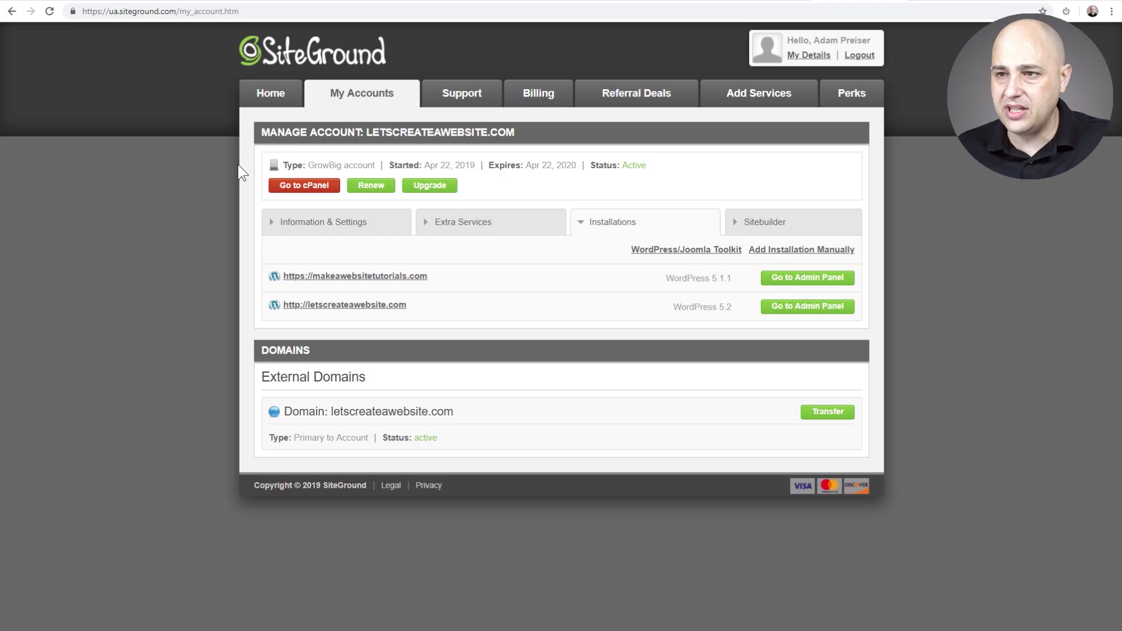
{"action": "left_click", "coordinate": [301, 185]}
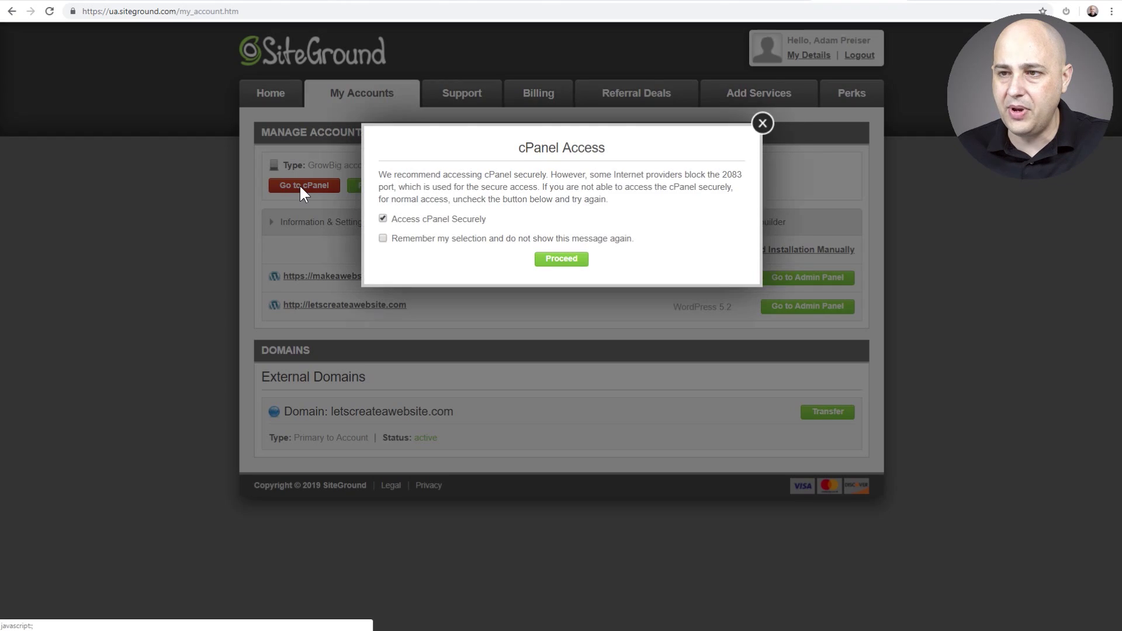
{"action": "left_click", "coordinate": [551, 260]}
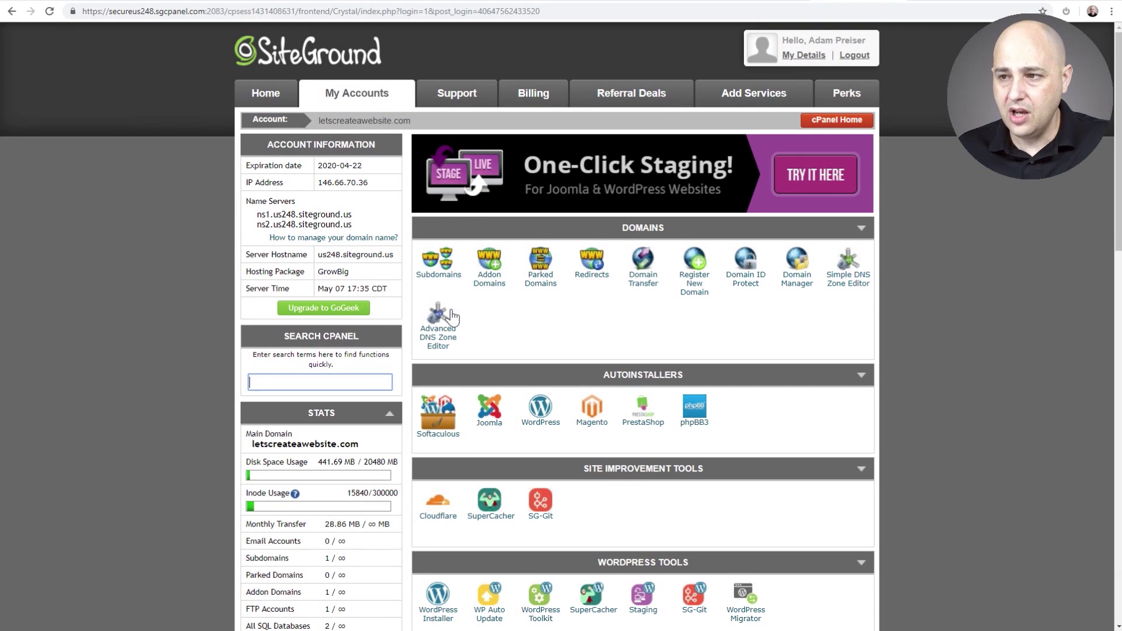
Filter the cPanel tools with 'em' and open Email Accounts.
{"action": "scroll", "coordinate": [504, 316], "scroll_direction": "down", "scroll_amount": 1}
{"action": "scroll", "coordinate": [504, 310], "scroll_direction": "down", "scroll_amount": 8}
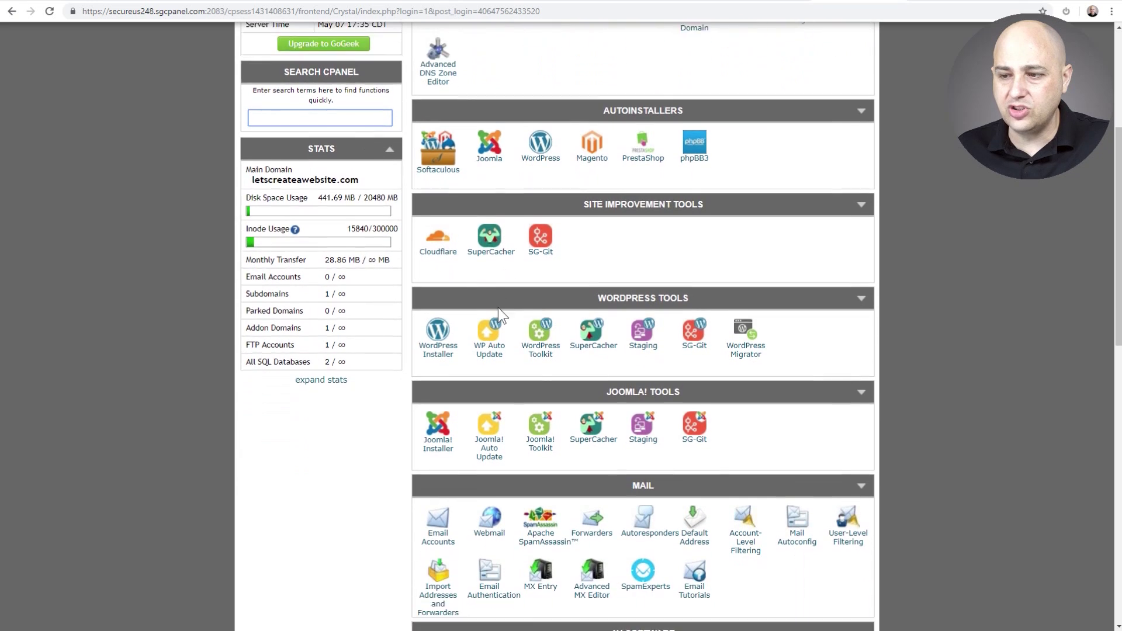
{"action": "scroll", "coordinate": [331, 286], "scroll_direction": "up", "scroll_amount": 9}
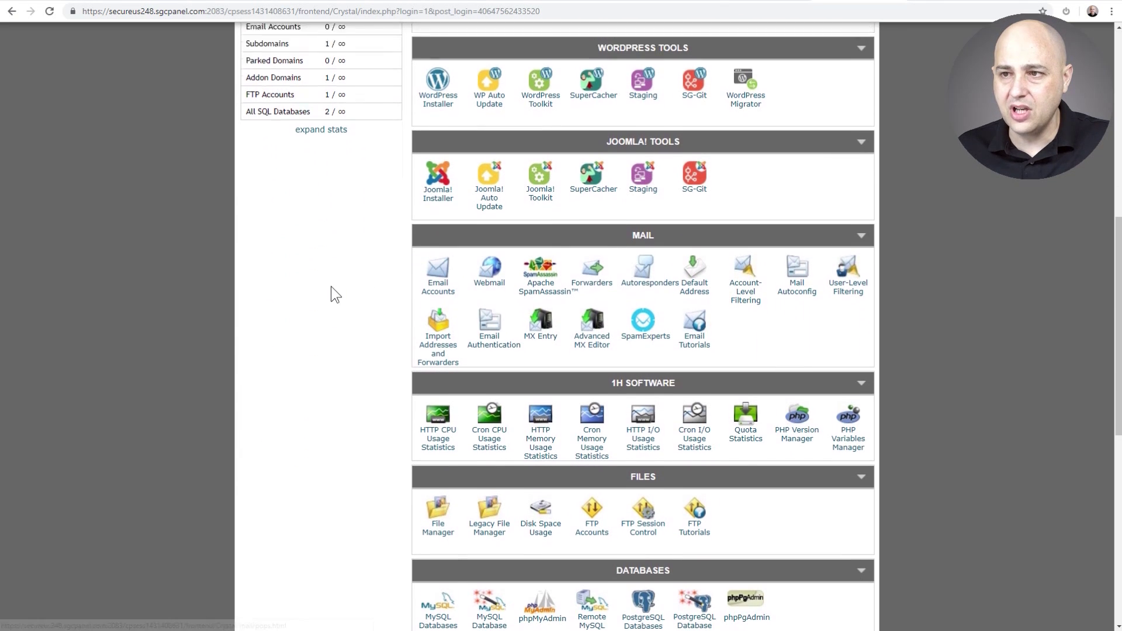
{"action": "left_click", "coordinate": [285, 383]}
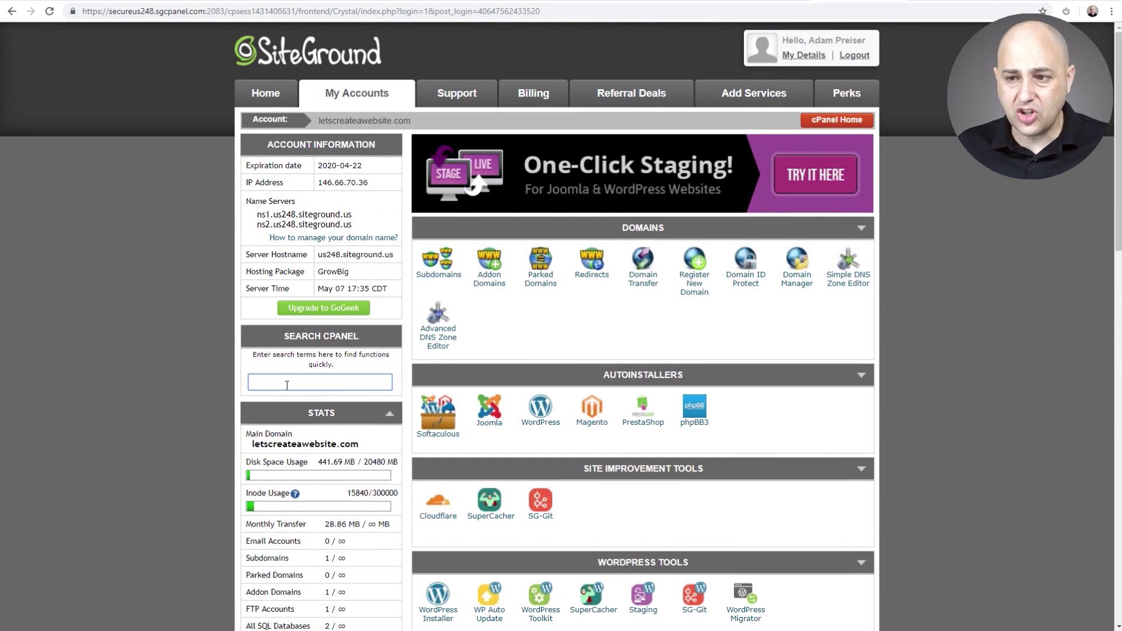
{"action": "type", "text": "em"}
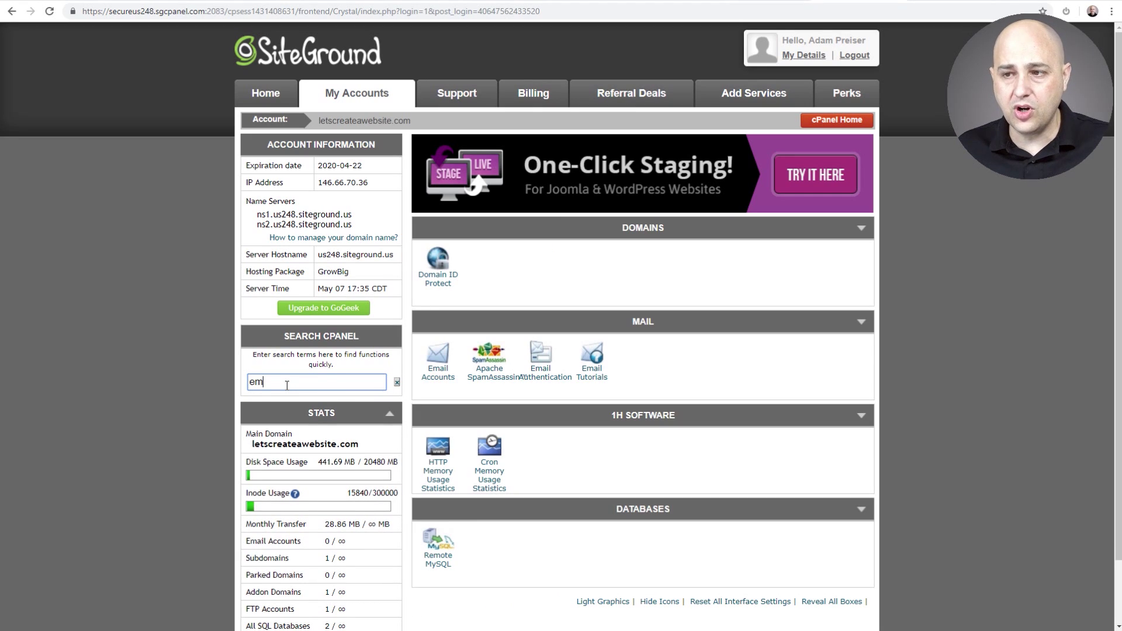
{"action": "left_click", "coordinate": [435, 377]}
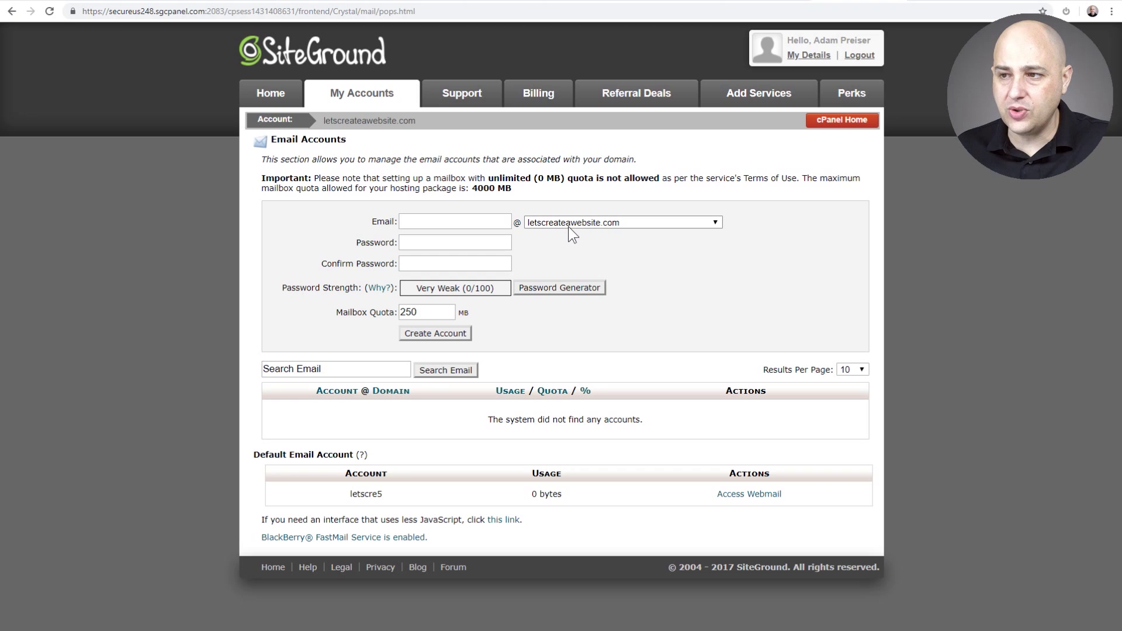
Enter 'support' as the new mailbox name and paste its strong password in both fields.
{"action": "left_click", "coordinate": [584, 220]}
{"action": "left_click", "coordinate": [584, 220]}
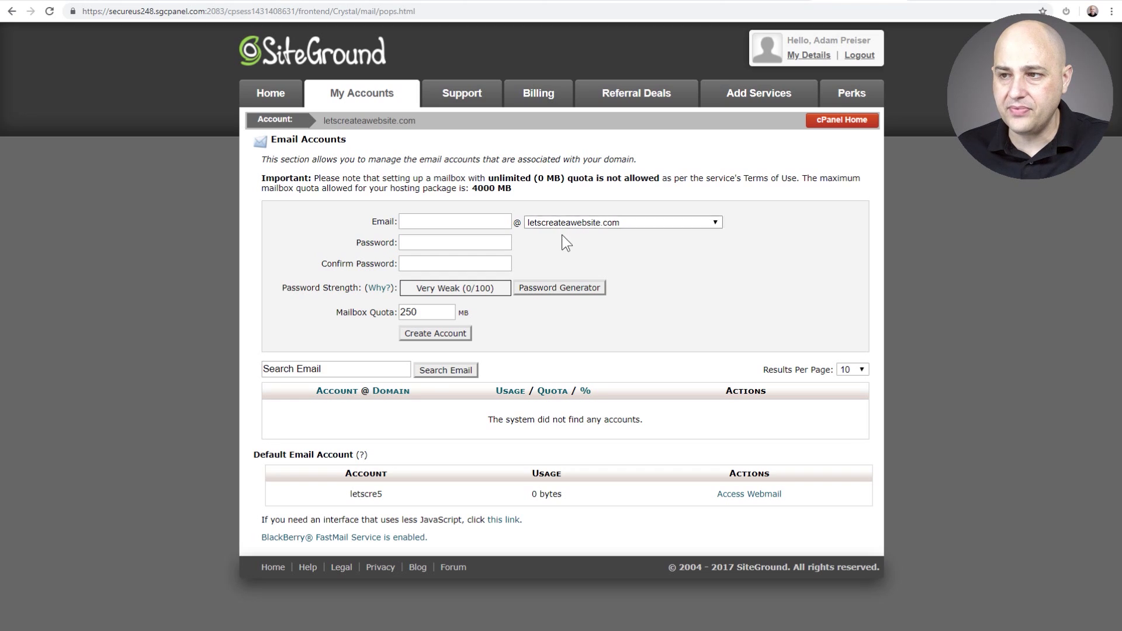
{"action": "left_click", "coordinate": [429, 224]}
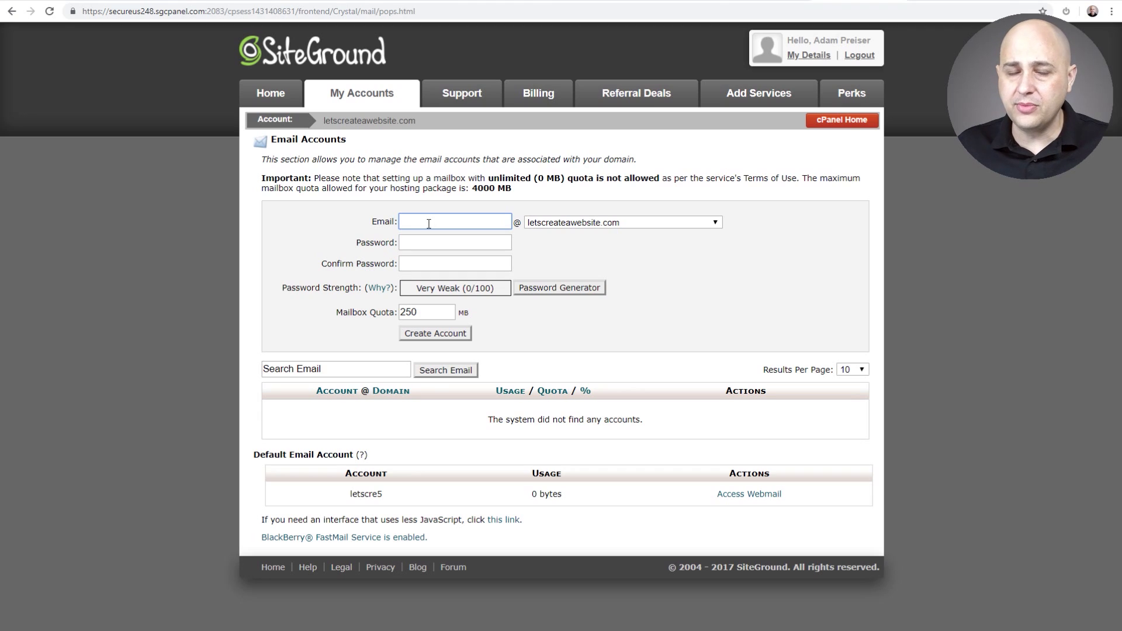
{"action": "type", "text": "support"}
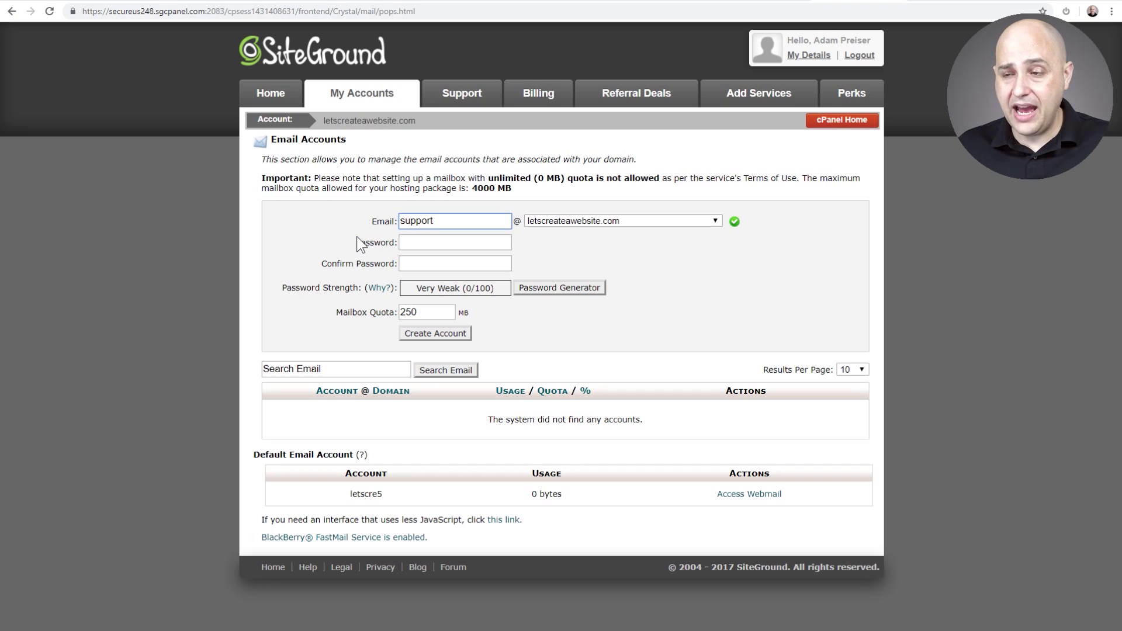
{"action": "left_click", "coordinate": [424, 240]}
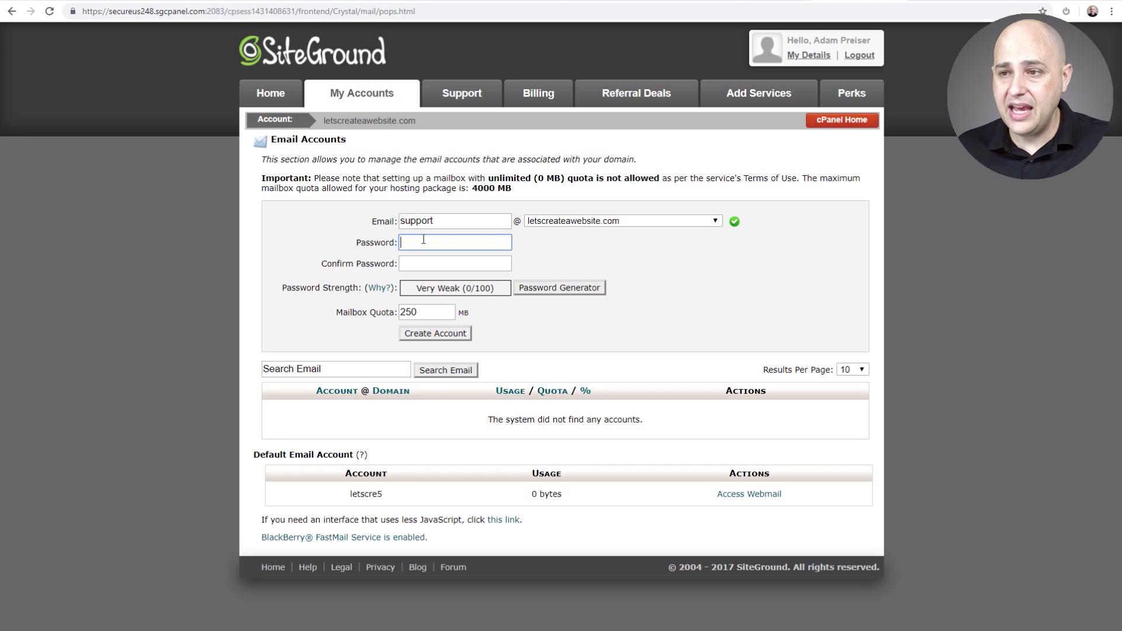
{"action": "left_click", "coordinate": [428, 259]}
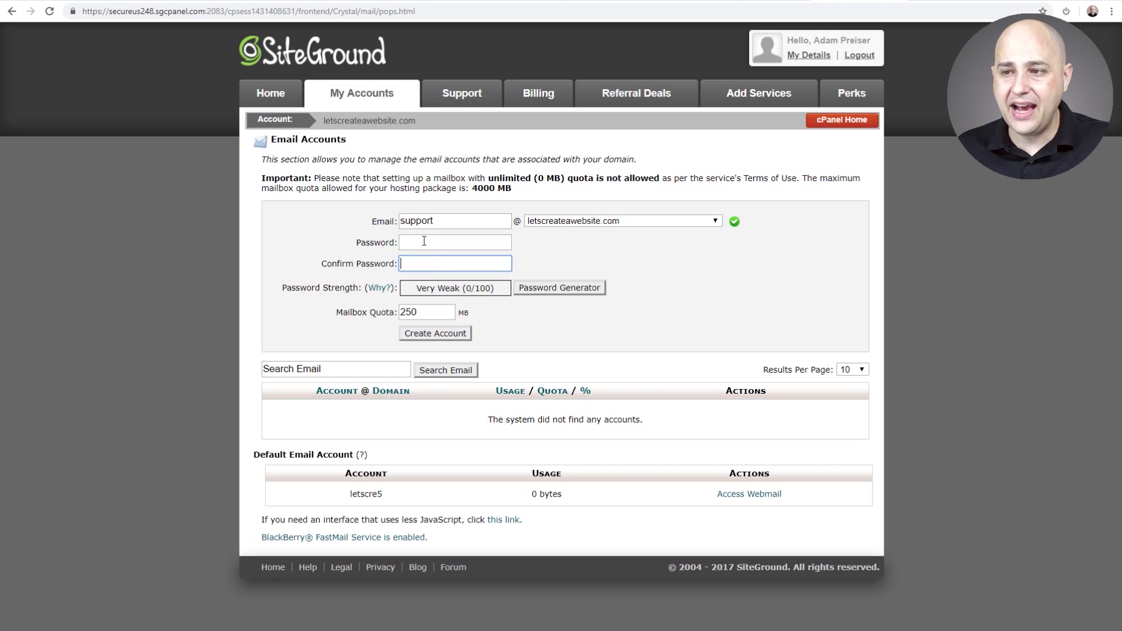
{"action": "left_click", "coordinate": [424, 241]}
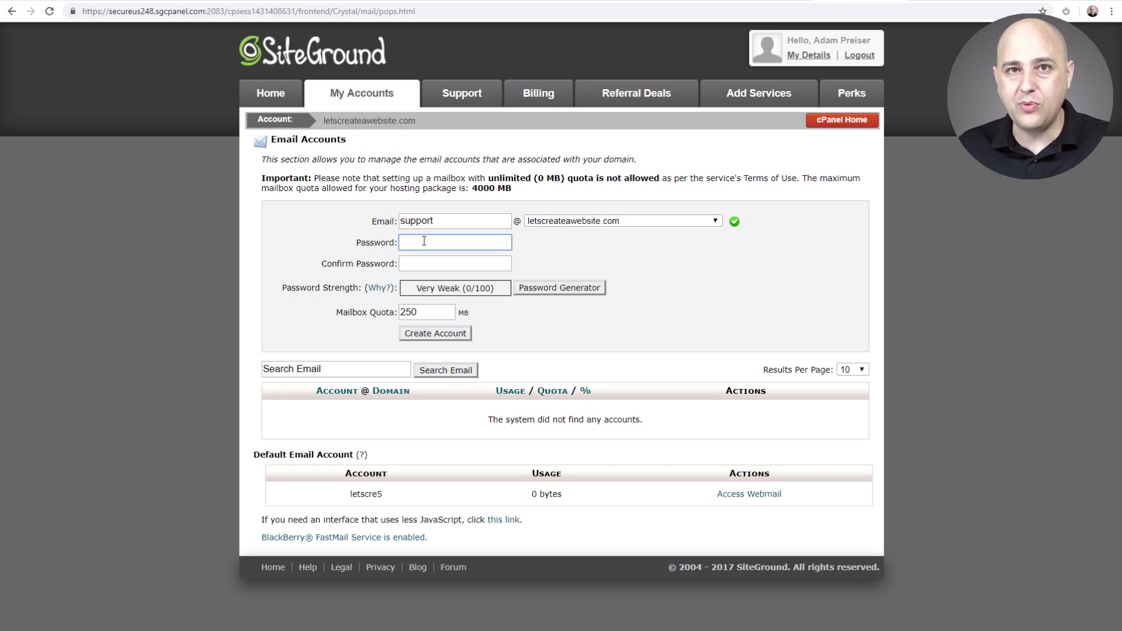
{"action": "key", "text": "ctrl+v"}
{"action": "key", "text": "Tab"}
{"action": "key", "text": "ctrl+v"}
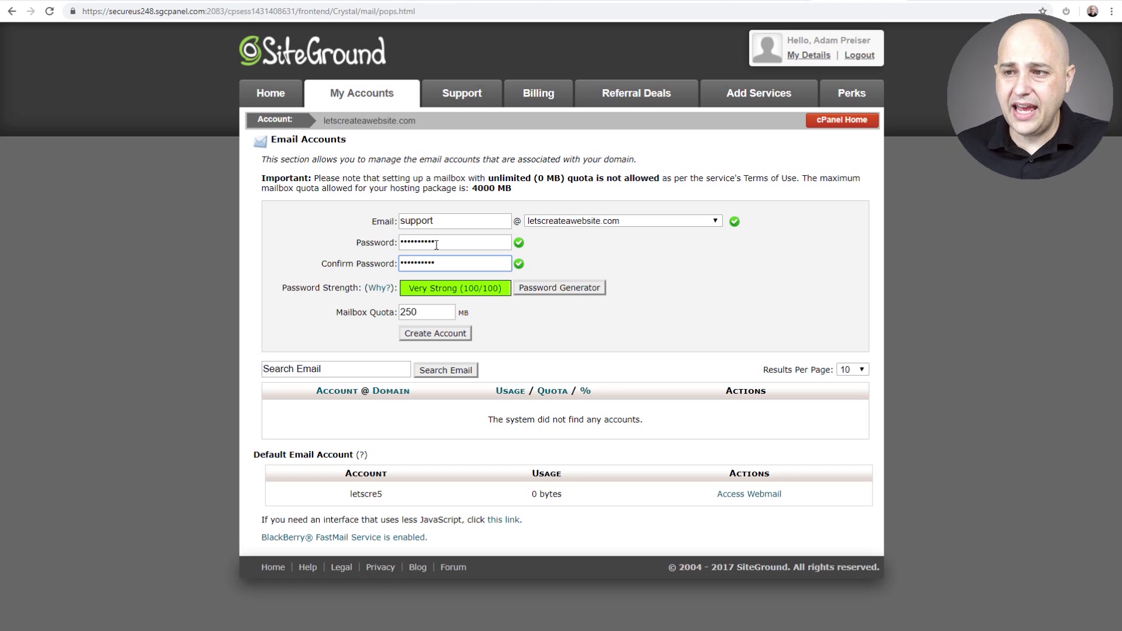
Create the support mailbox and open its Configure Email Client page.
{"action": "left_click", "coordinate": [432, 333]}
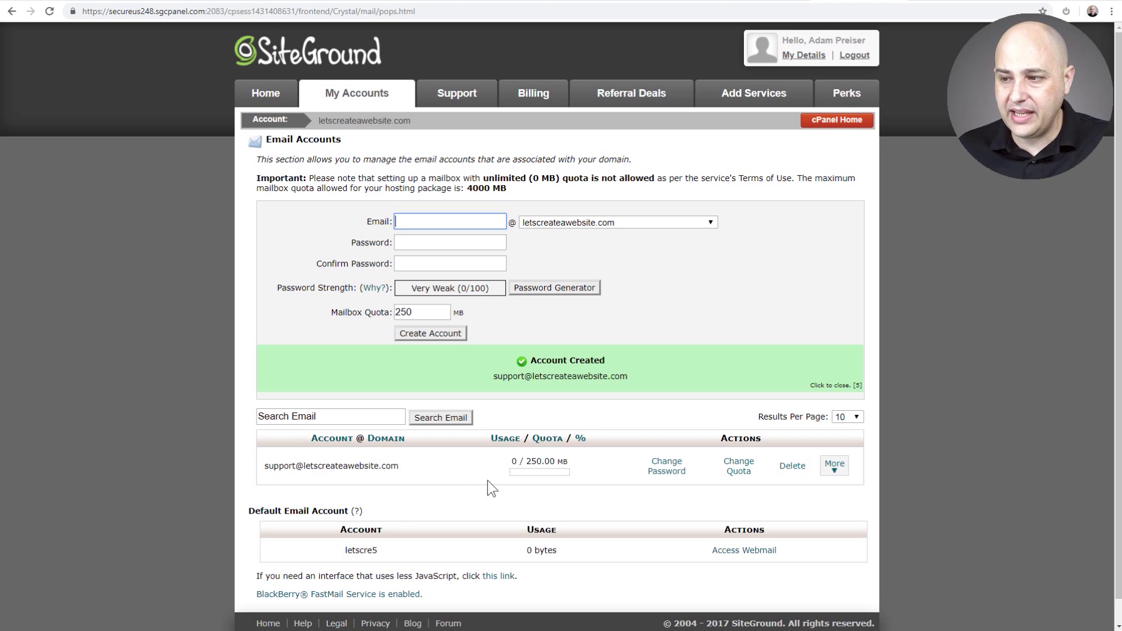
{"action": "left_click", "coordinate": [835, 467]}
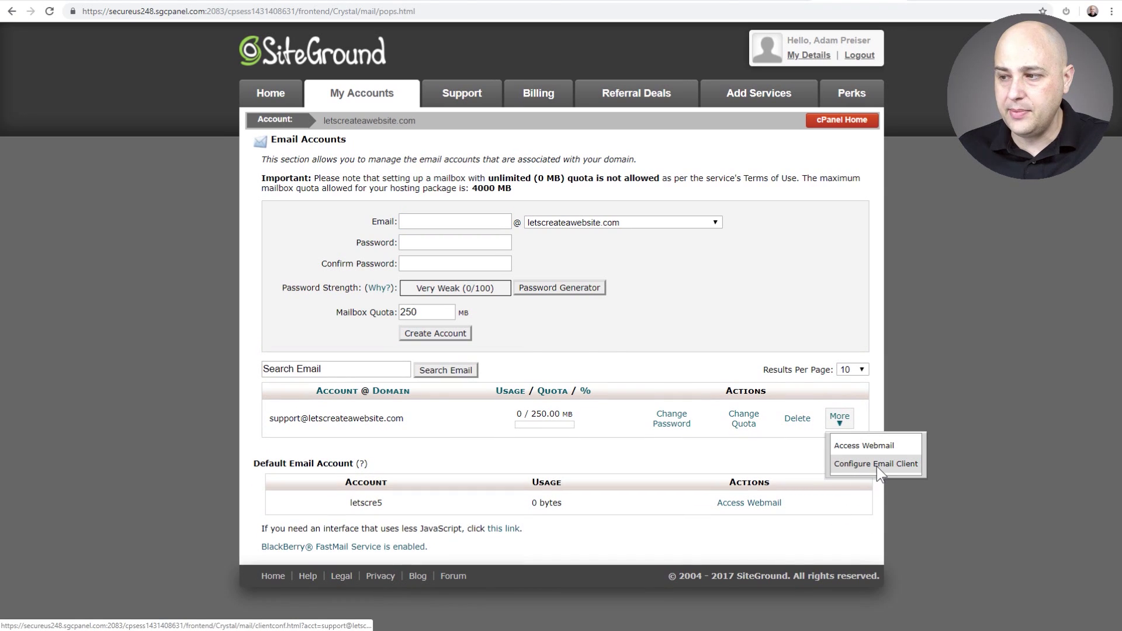
{"action": "left_click", "coordinate": [877, 465]}
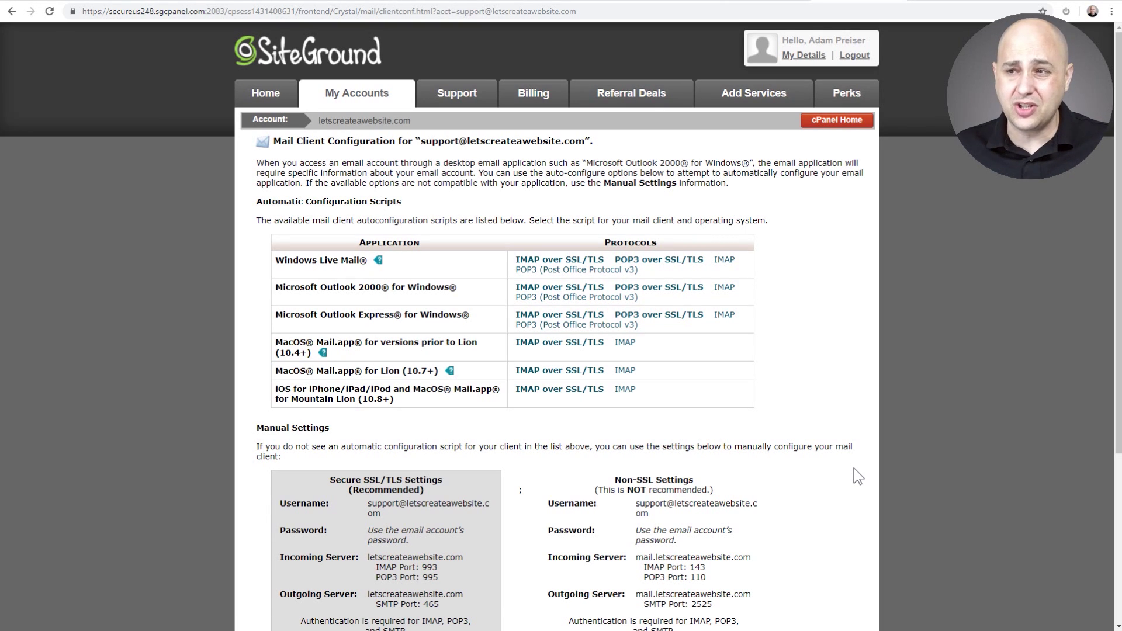
Select the SSL outgoing server host letscreateawebsite.com in the mailbox's manual settings.
{"action": "scroll", "coordinate": [919, 486], "scroll_direction": "down", "scroll_amount": 5}
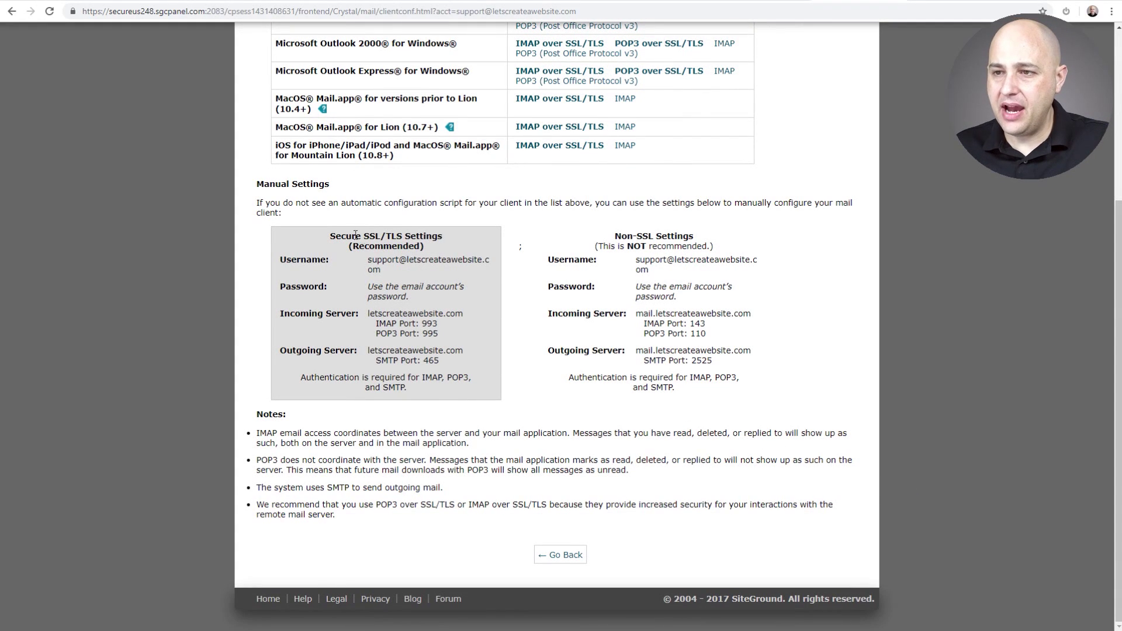
{"action": "left_click_drag", "start_coordinate": [328, 237], "coordinate": [700, 391]}
{"action": "left_click", "coordinate": [699, 391]}
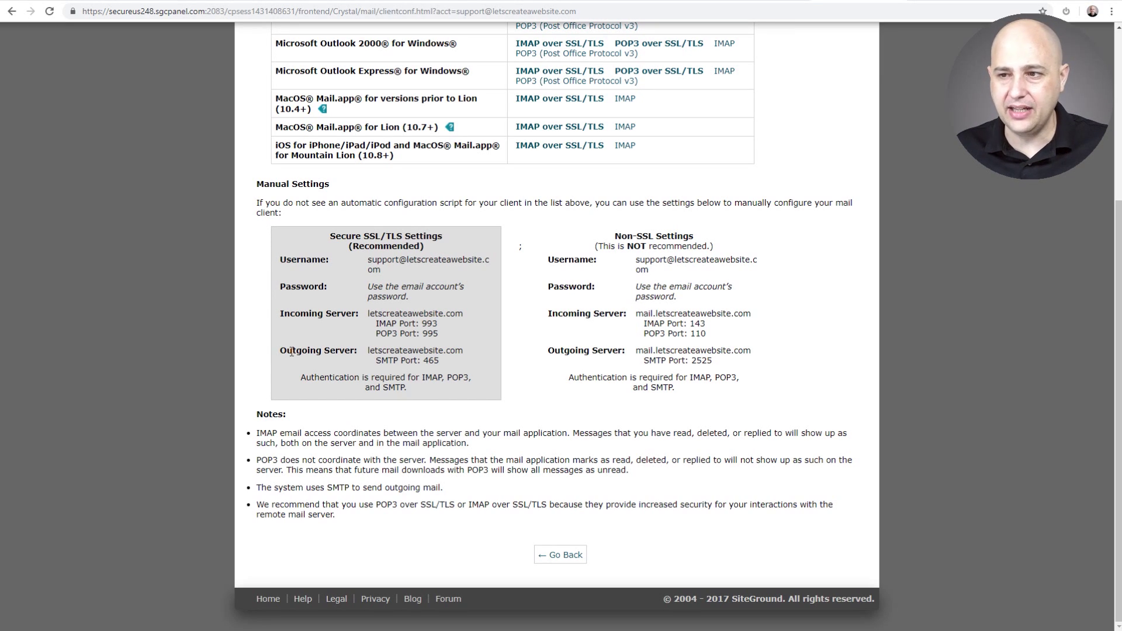
{"action": "left_click_drag", "start_coordinate": [463, 351], "coordinate": [367, 349]}
{"action": "key", "text": "ctrl+c"}
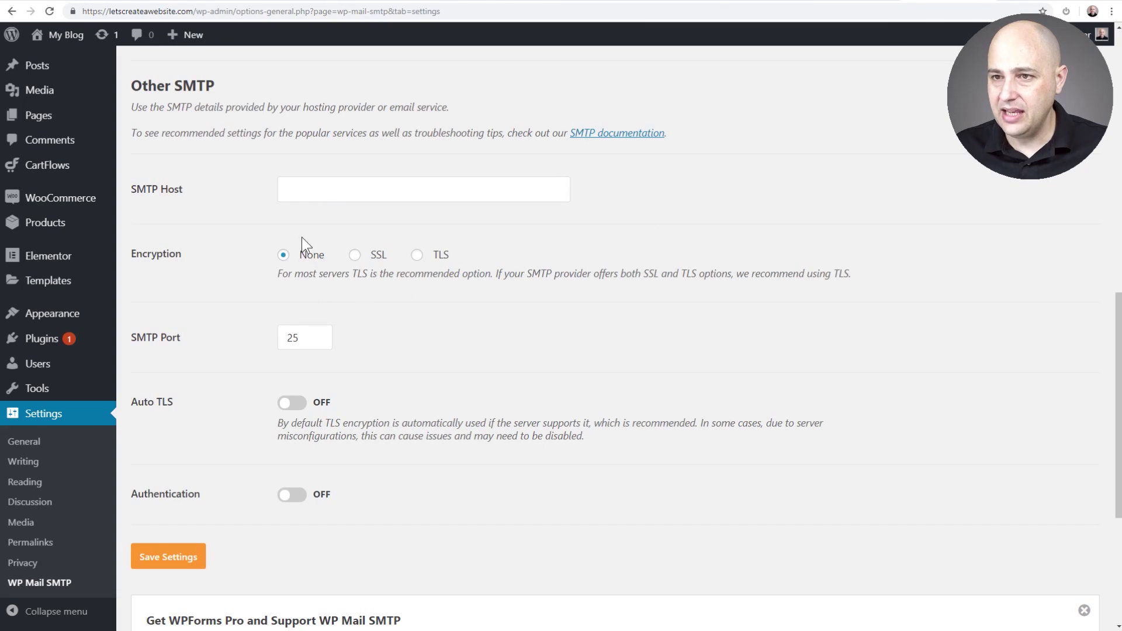
Paste letscreateawebsite.com into SMTP Host and remove its leading space.
{"action": "left_click", "coordinate": [319, 187]}
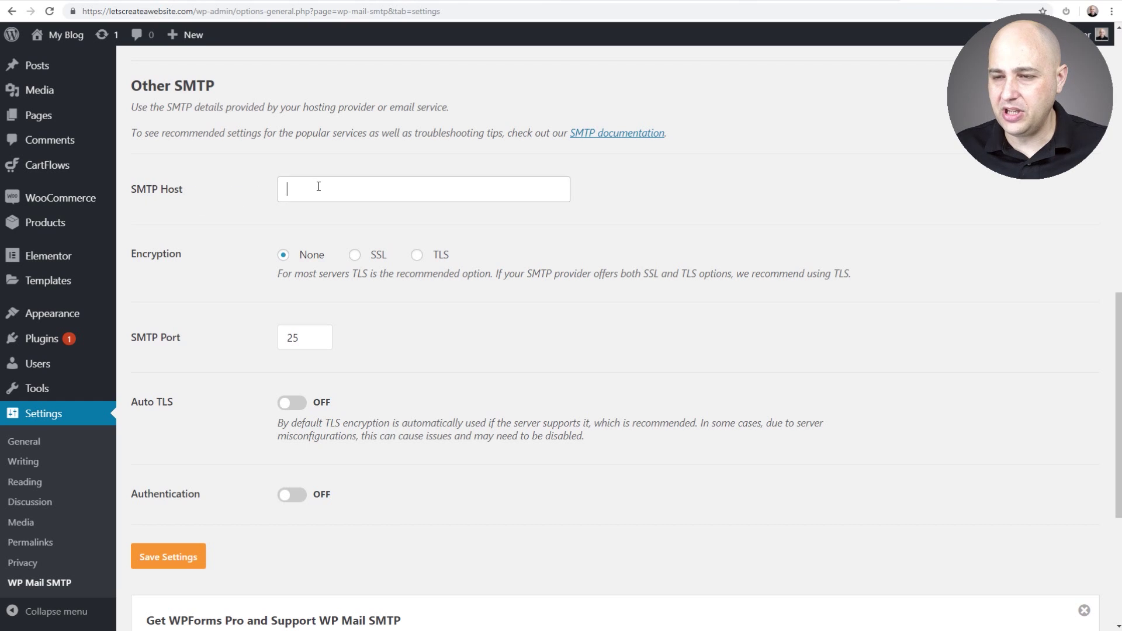
{"action": "key", "text": "ctrl+v"}
{"action": "left_click", "coordinate": [305, 187]}
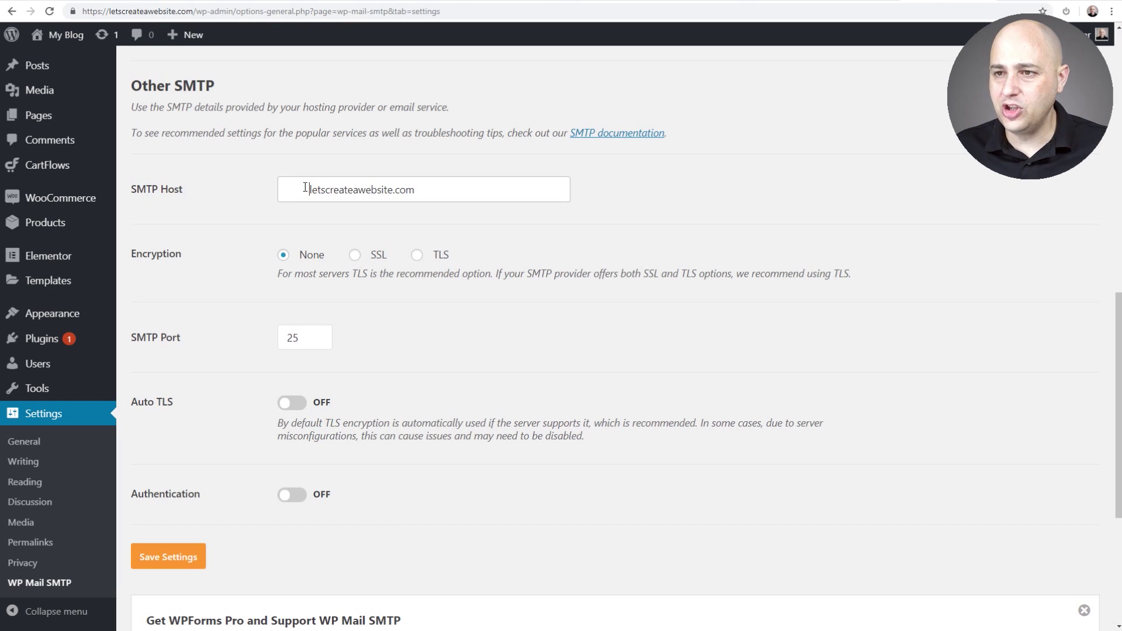
{"action": "left_click_drag", "start_coordinate": [305, 187], "coordinate": [268, 192]}
{"action": "key", "text": "BackSpace"}
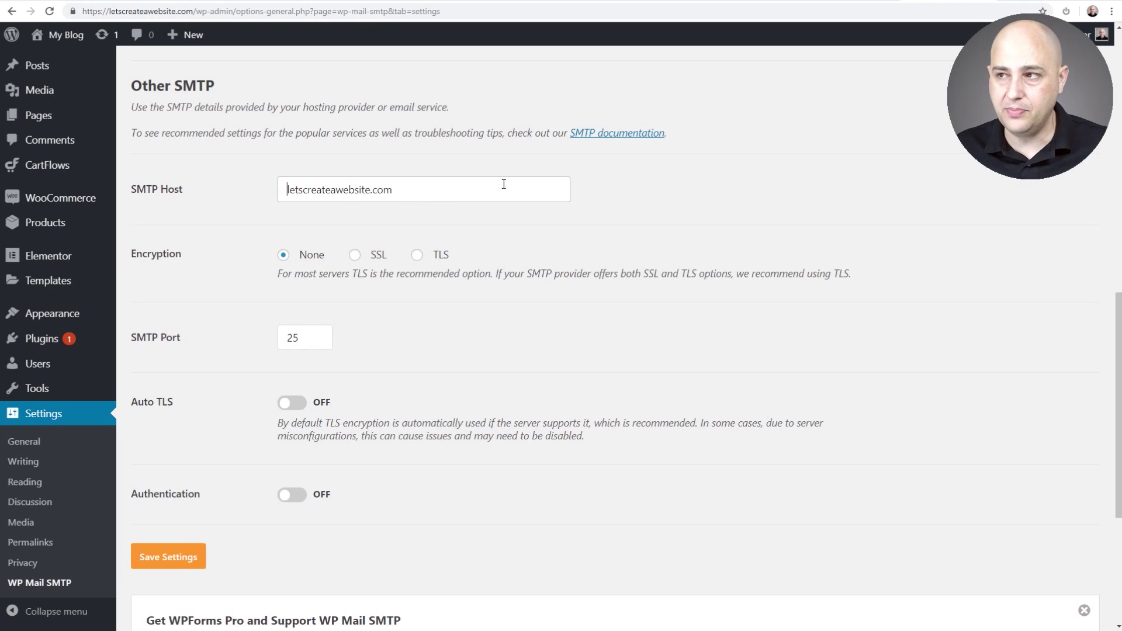
Set the encryption to SSL, confirming SMTP port 465 from the cPanel settings.
{"action": "left_click", "coordinate": [864, 4]}
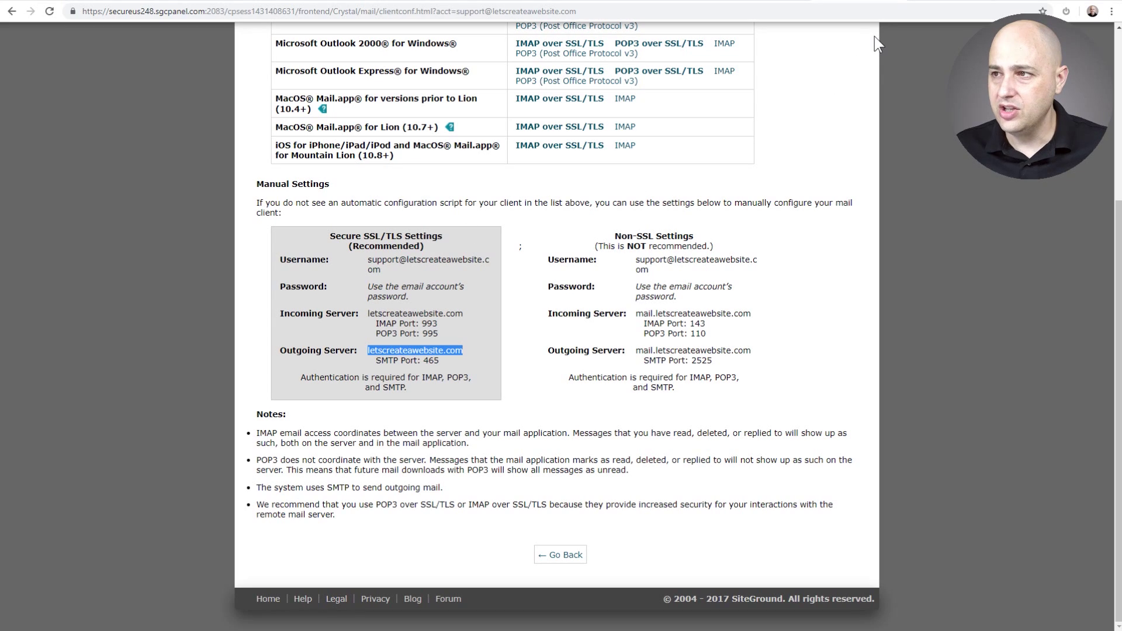
{"action": "left_click", "coordinate": [937, 4]}
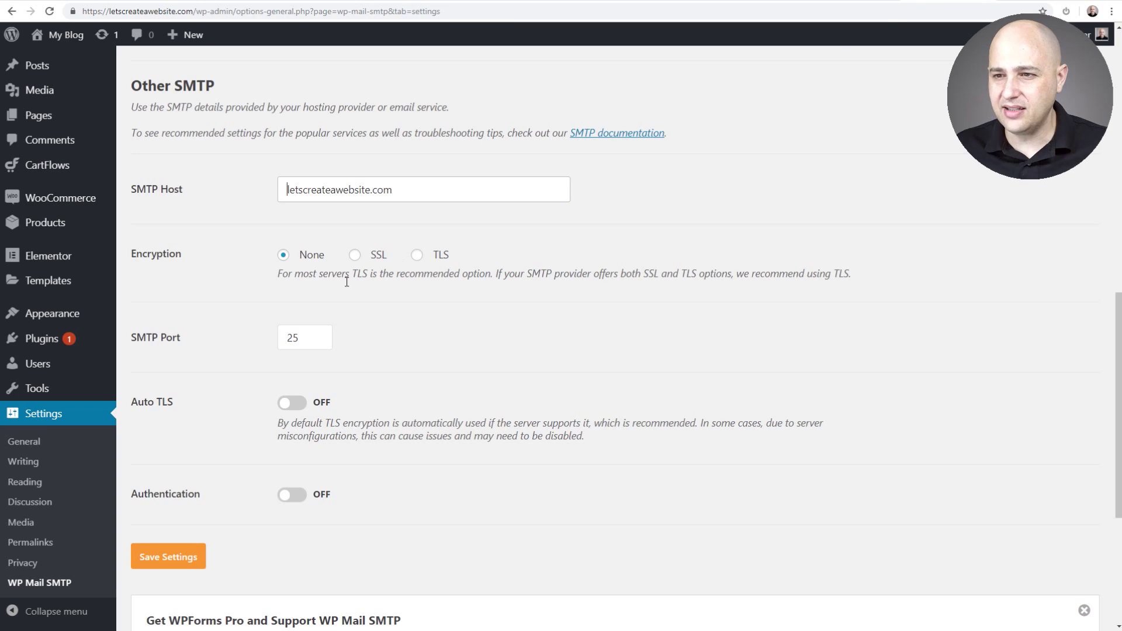
{"action": "left_click", "coordinate": [358, 255]}
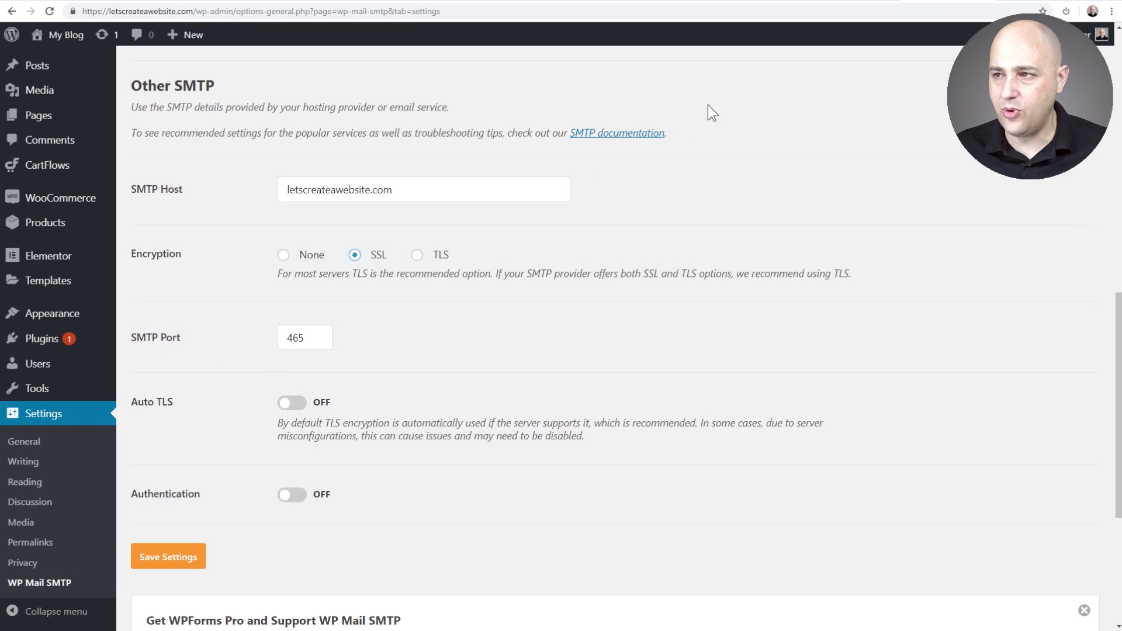
{"action": "left_click", "coordinate": [863, 2]}
{"action": "left_click_drag", "start_coordinate": [452, 361], "coordinate": [420, 361]}
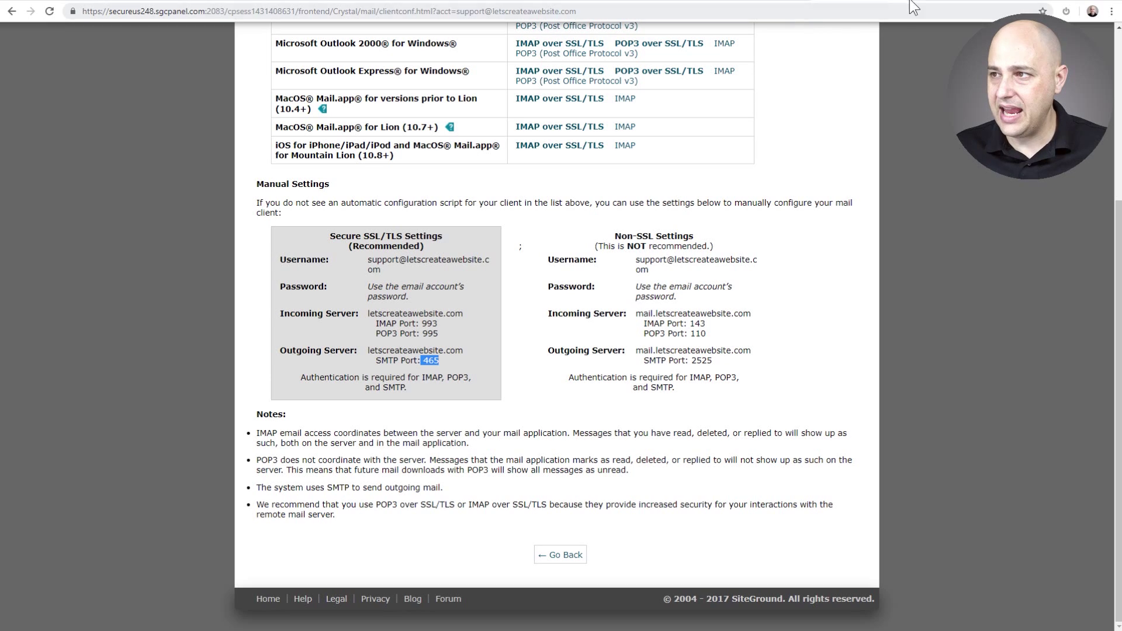
{"action": "left_click", "coordinate": [946, 3]}
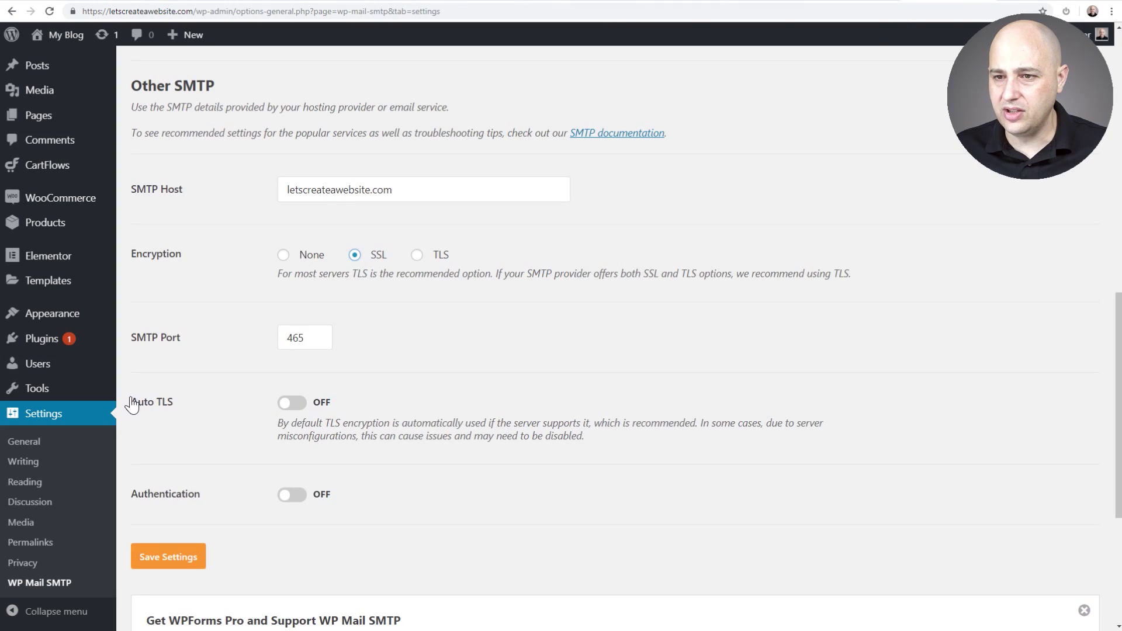
Switch Auto TLS and SMTP Authentication on.
{"action": "left_click", "coordinate": [295, 404]}
{"action": "scroll", "coordinate": [280, 407], "scroll_direction": "down", "scroll_amount": 1}
{"action": "scroll", "coordinate": [280, 408], "scroll_direction": "down", "scroll_amount": 2}
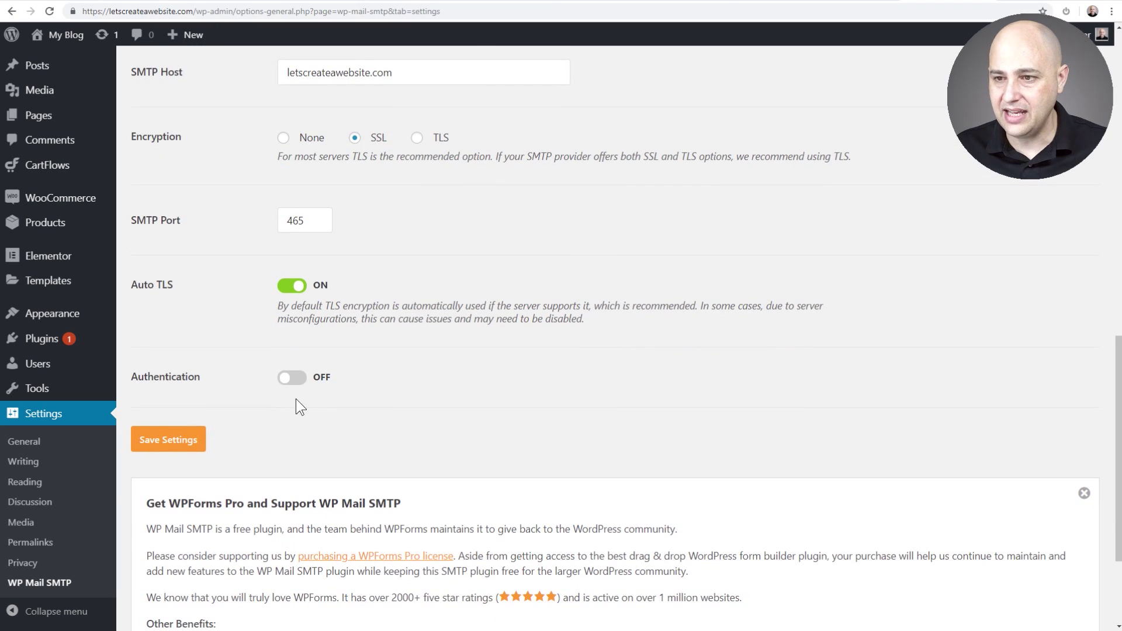
{"action": "left_click", "coordinate": [293, 379]}
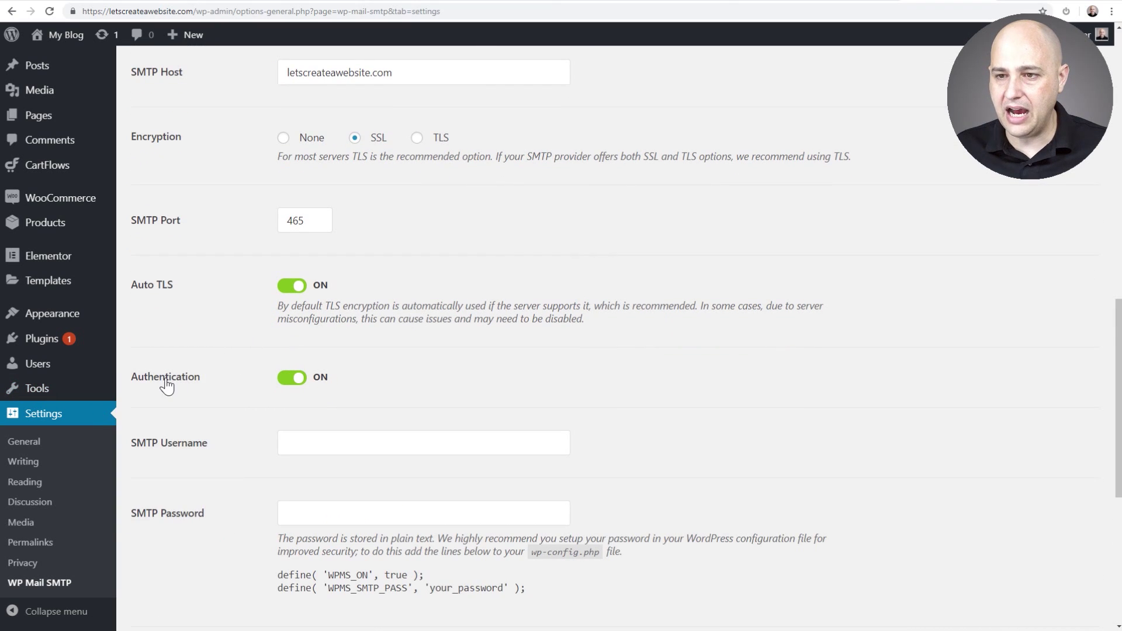
{"action": "scroll", "coordinate": [223, 380], "scroll_direction": "down", "scroll_amount": 2}
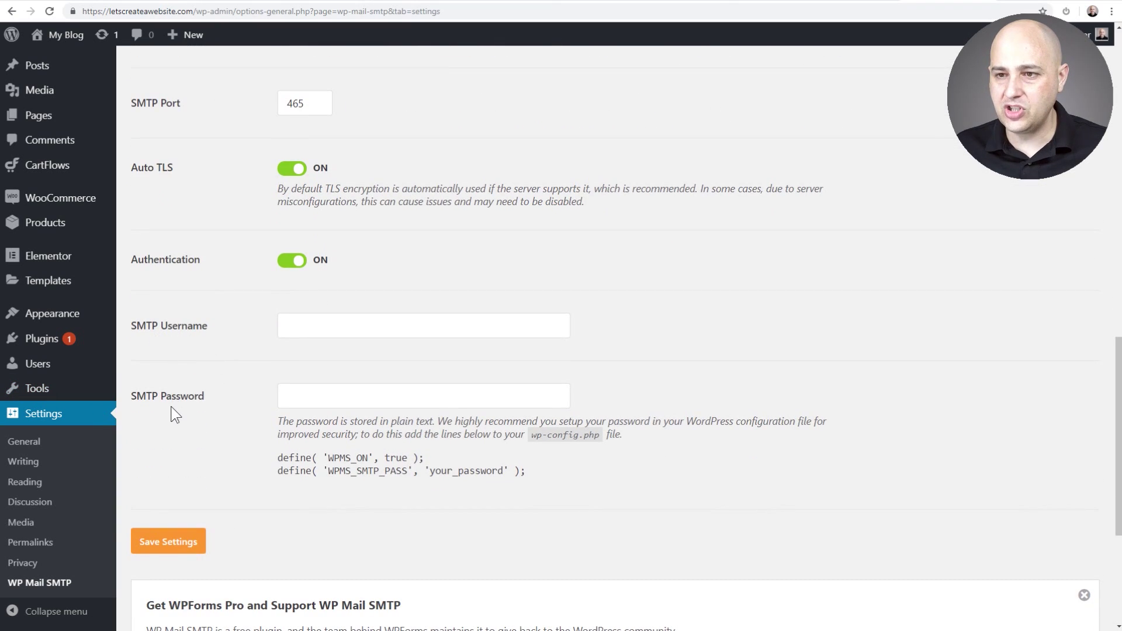
Copy the support mailbox's SSL username from cPanel into SMTP Username, removing the leading space.
{"action": "left_click", "coordinate": [800, 2]}
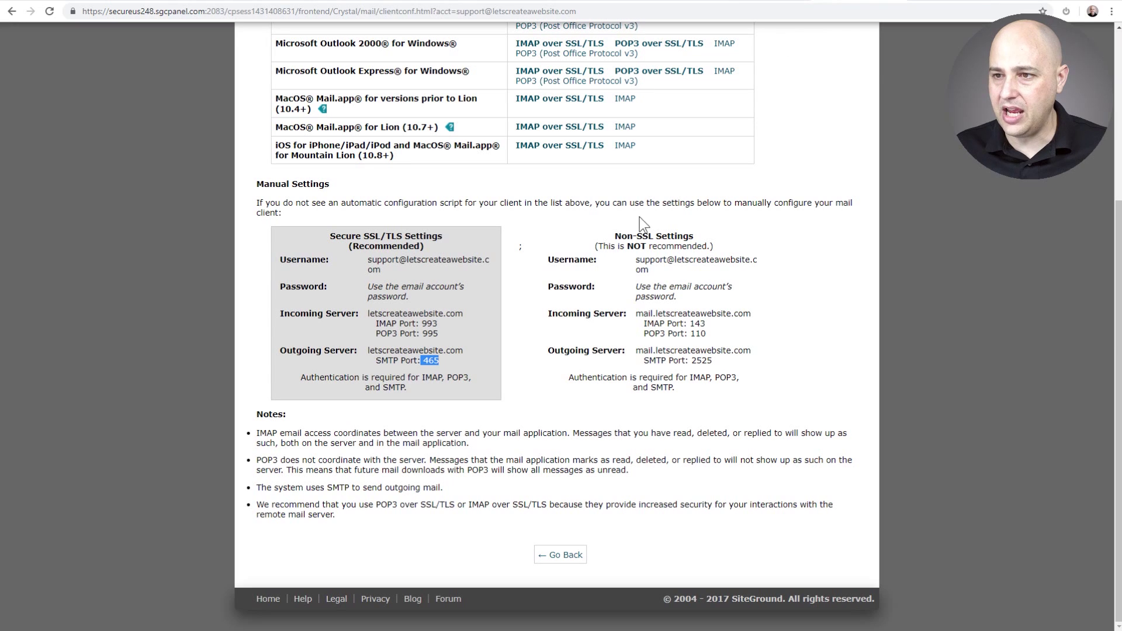
{"action": "left_click_drag", "start_coordinate": [456, 287], "coordinate": [369, 260]}
{"action": "key", "text": "ctrl+c"}
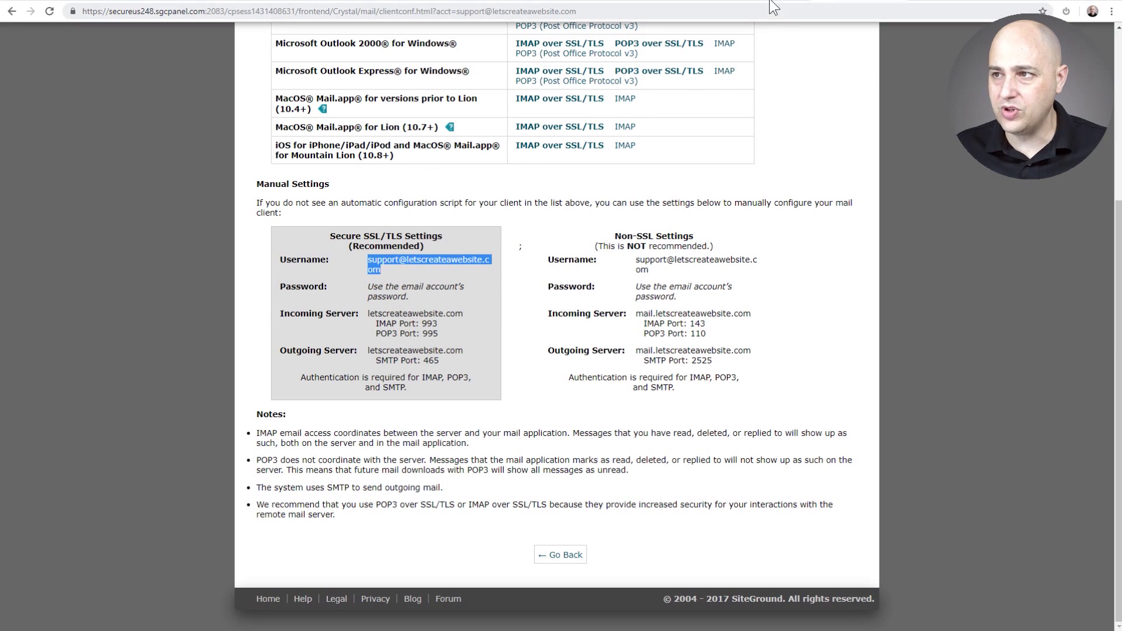
{"action": "left_click", "coordinate": [937, 4]}
{"action": "left_click", "coordinate": [413, 323]}
{"action": "key", "text": "ctrl+v"}
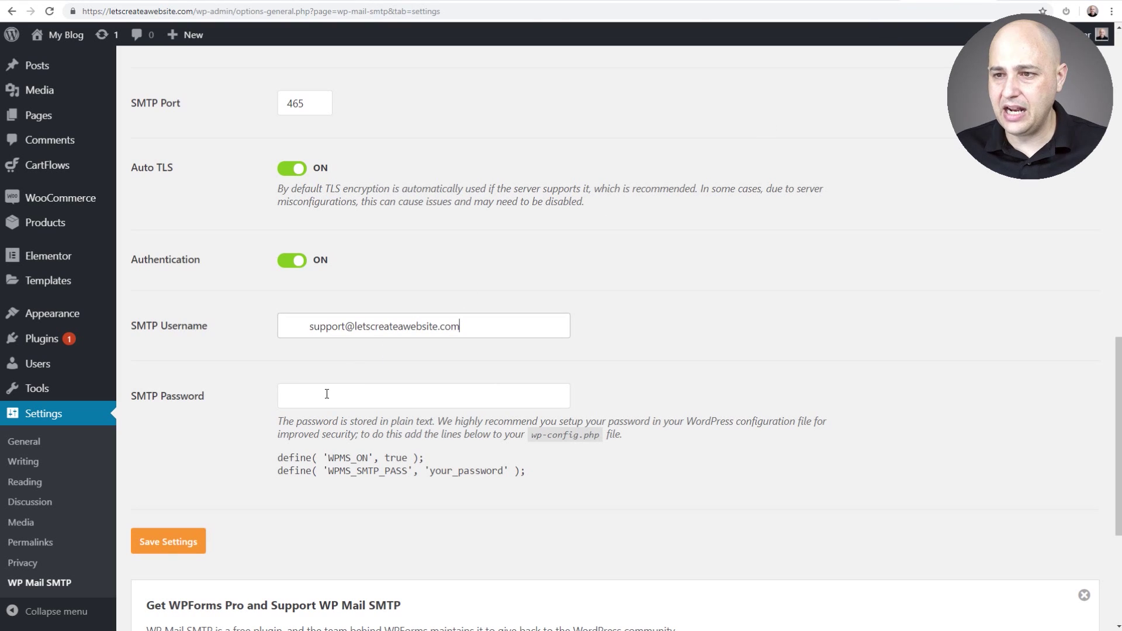
{"action": "left_click_drag", "start_coordinate": [308, 328], "coordinate": [261, 335]}
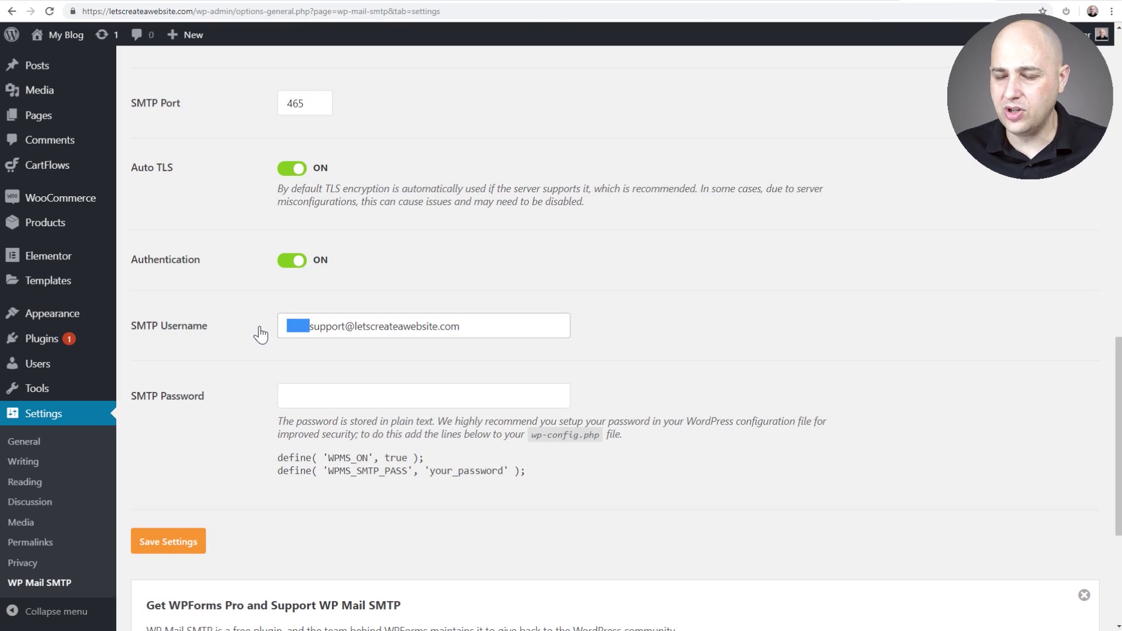
{"action": "key", "text": "BackSpace"}
Paste the mailbox password into SMTP Password.
{"action": "left_click", "coordinate": [307, 395]}
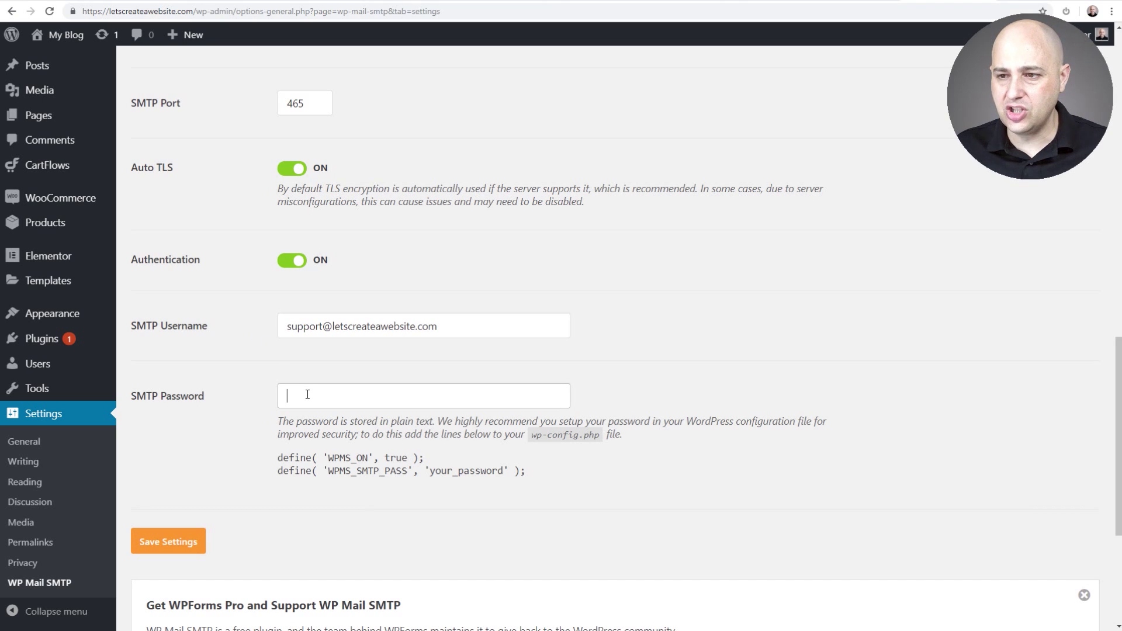
{"action": "key", "text": "ctrl+v"}
{"action": "scroll", "coordinate": [254, 404], "scroll_direction": "up", "scroll_amount": 10}
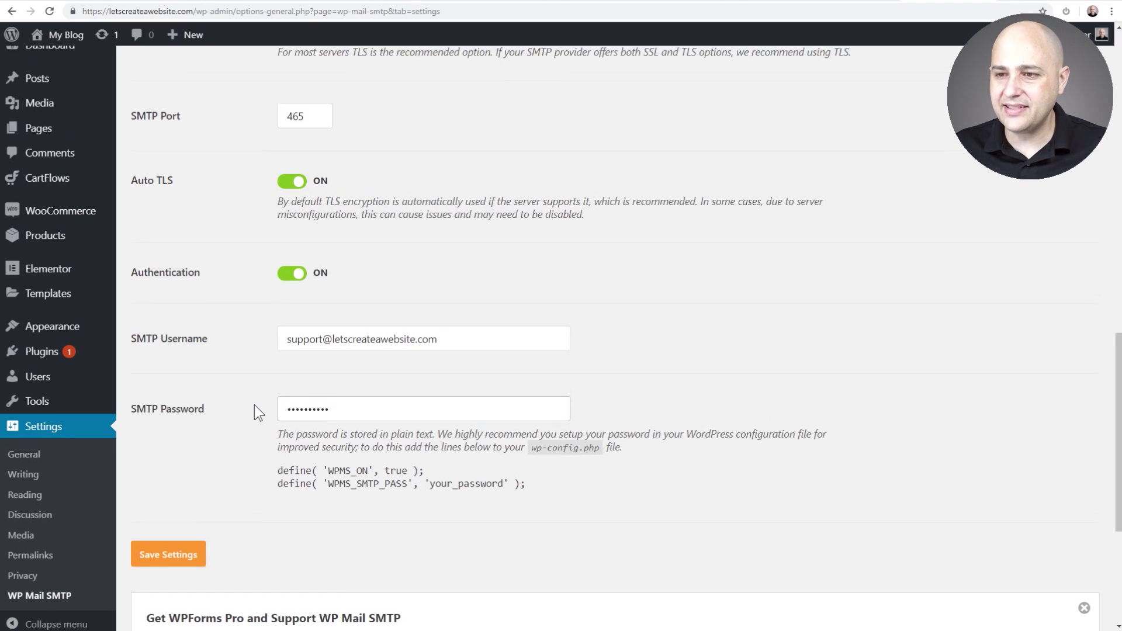
{"action": "scroll", "coordinate": [254, 404], "scroll_direction": "up", "scroll_amount": 4}
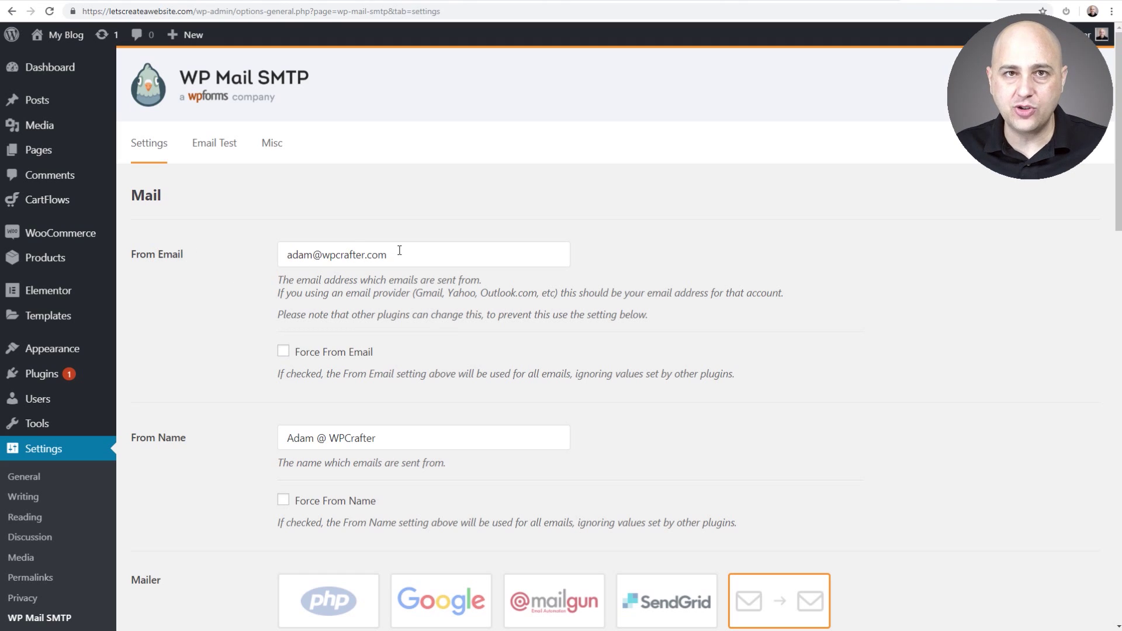
Replace the From Email with the support mailbox address, removing the leading space.
{"action": "left_click_drag", "start_coordinate": [400, 251], "coordinate": [205, 255]}
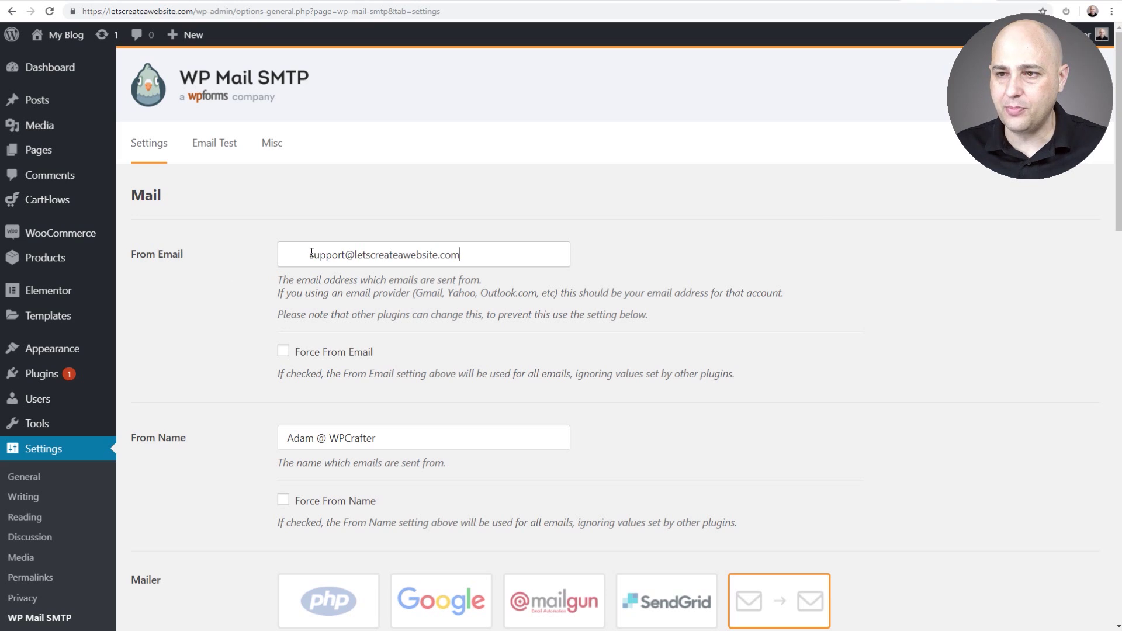
{"action": "left_click_drag", "start_coordinate": [310, 255], "coordinate": [244, 263]}
{"action": "key", "text": "BackSpace"}
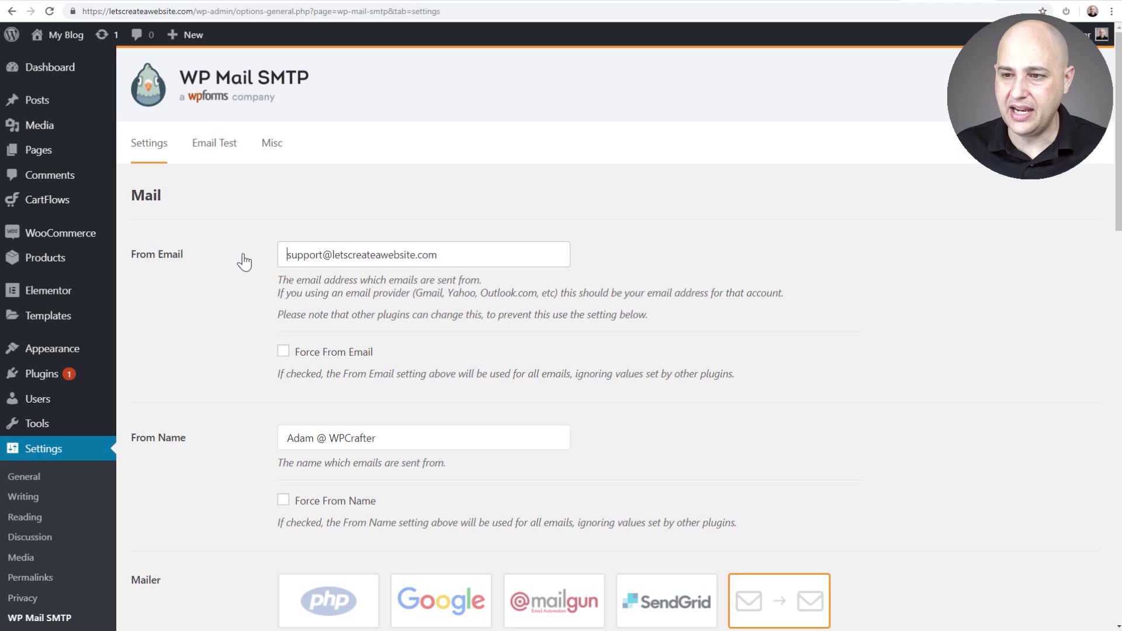
Save the WP Mail SMTP settings.
{"action": "scroll", "coordinate": [248, 272], "scroll_direction": "down", "scroll_amount": 3}
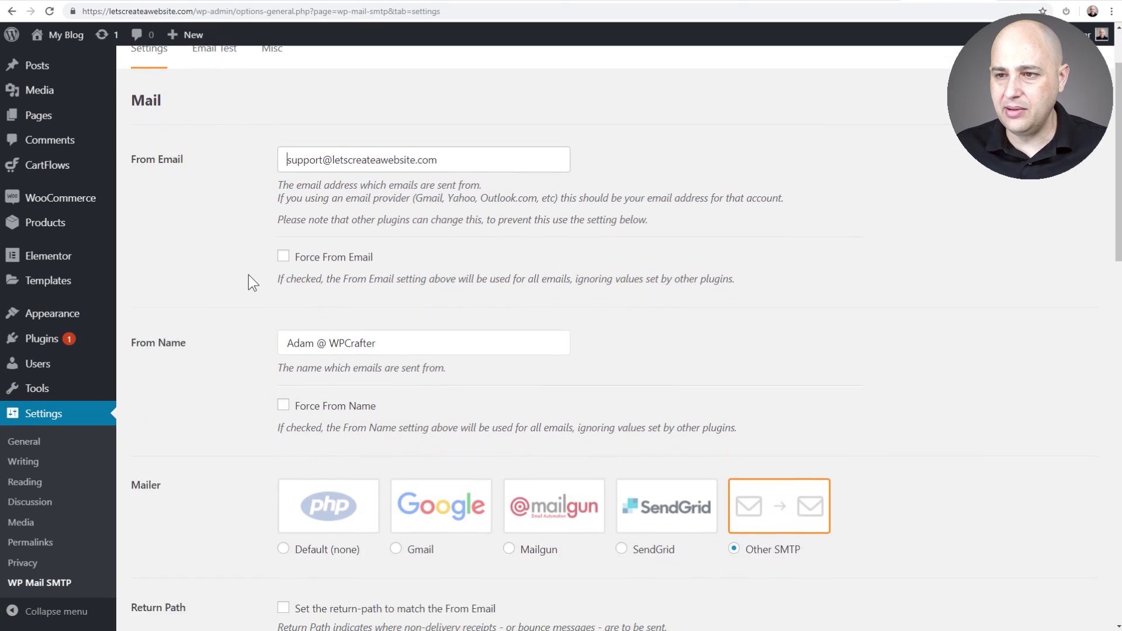
{"action": "scroll", "coordinate": [252, 293], "scroll_direction": "down", "scroll_amount": 3}
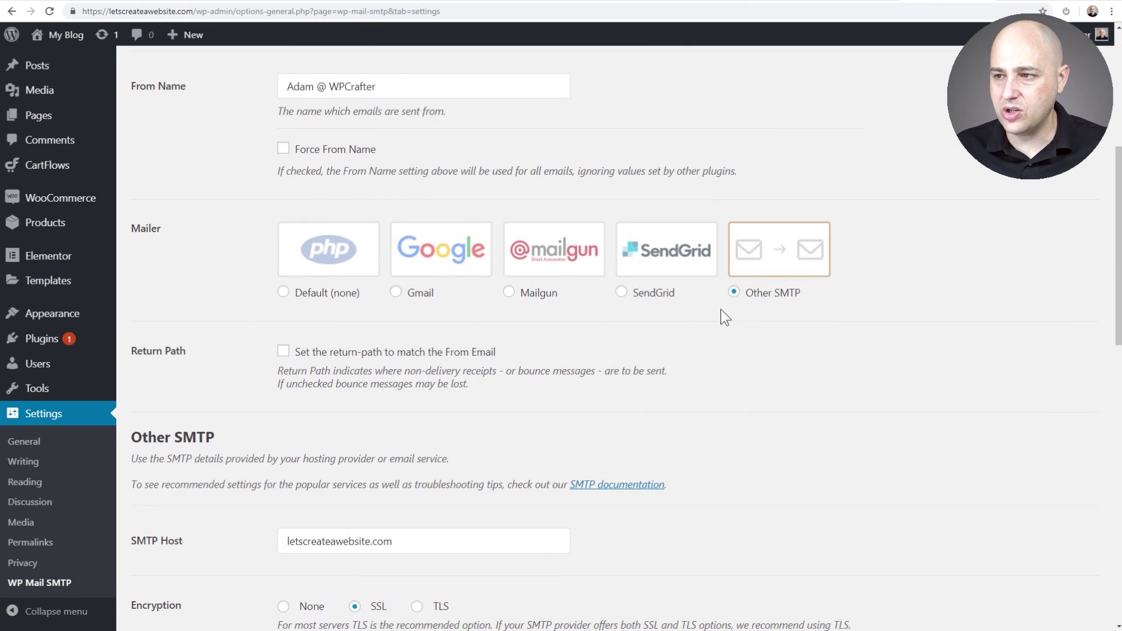
{"action": "scroll", "coordinate": [363, 290], "scroll_direction": "down", "scroll_amount": 3}
{"action": "scroll", "coordinate": [345, 316], "scroll_direction": "down", "scroll_amount": 3}
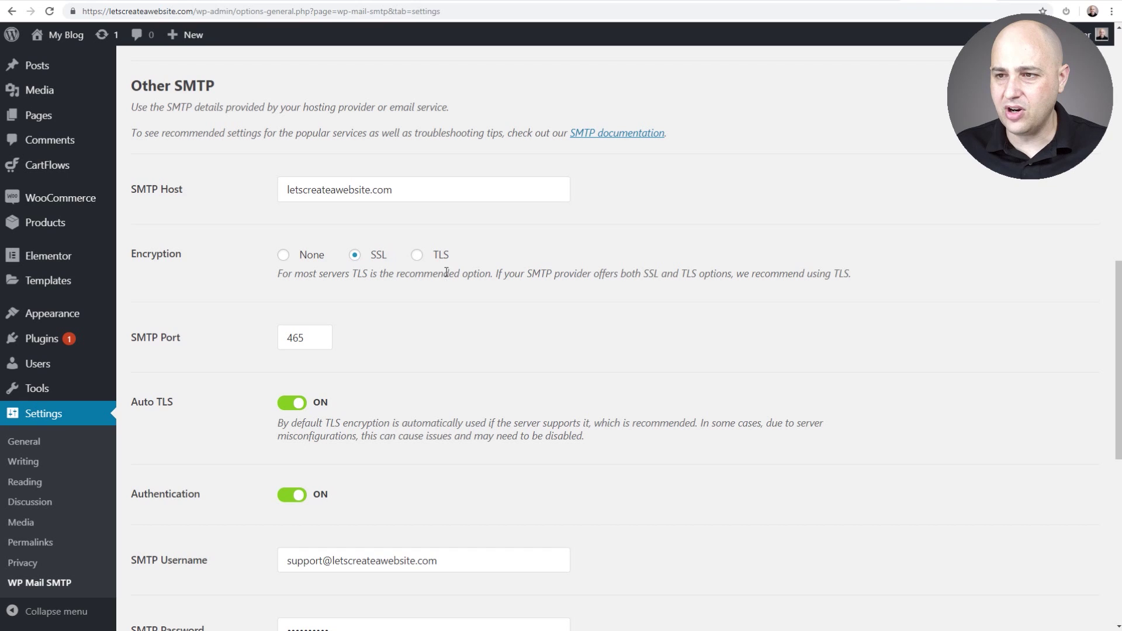
{"action": "scroll", "coordinate": [251, 386], "scroll_direction": "down", "scroll_amount": 4}
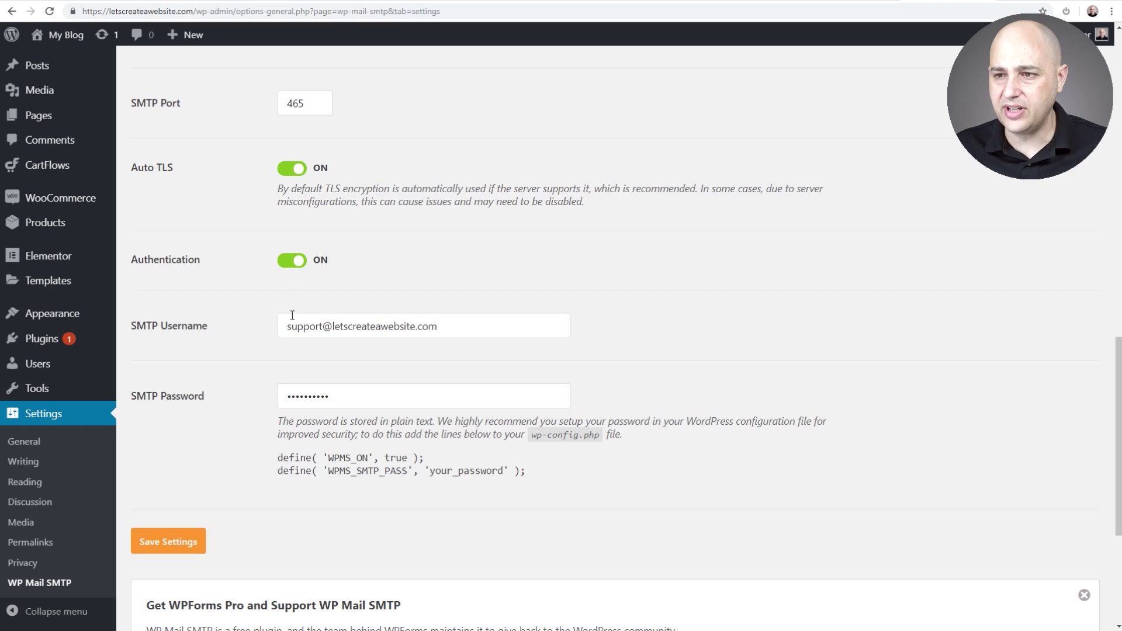
{"action": "left_click", "coordinate": [176, 548]}
Send a test email from the Email Test tab, then return to the Settings tab.
{"action": "left_click", "coordinate": [217, 153]}
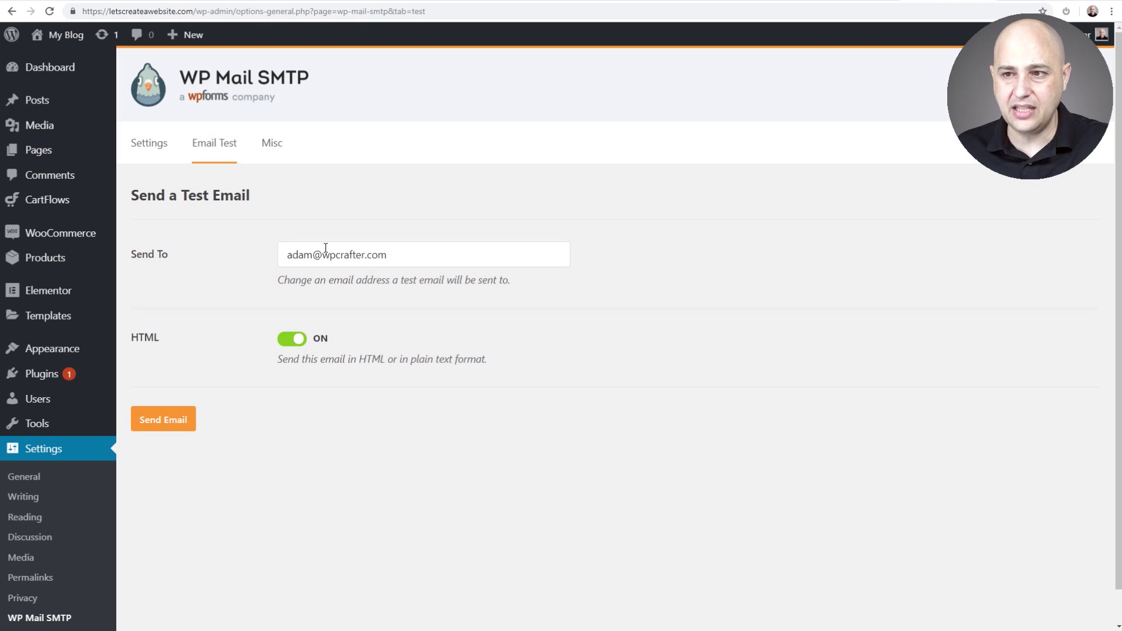
{"action": "left_click", "coordinate": [168, 425]}
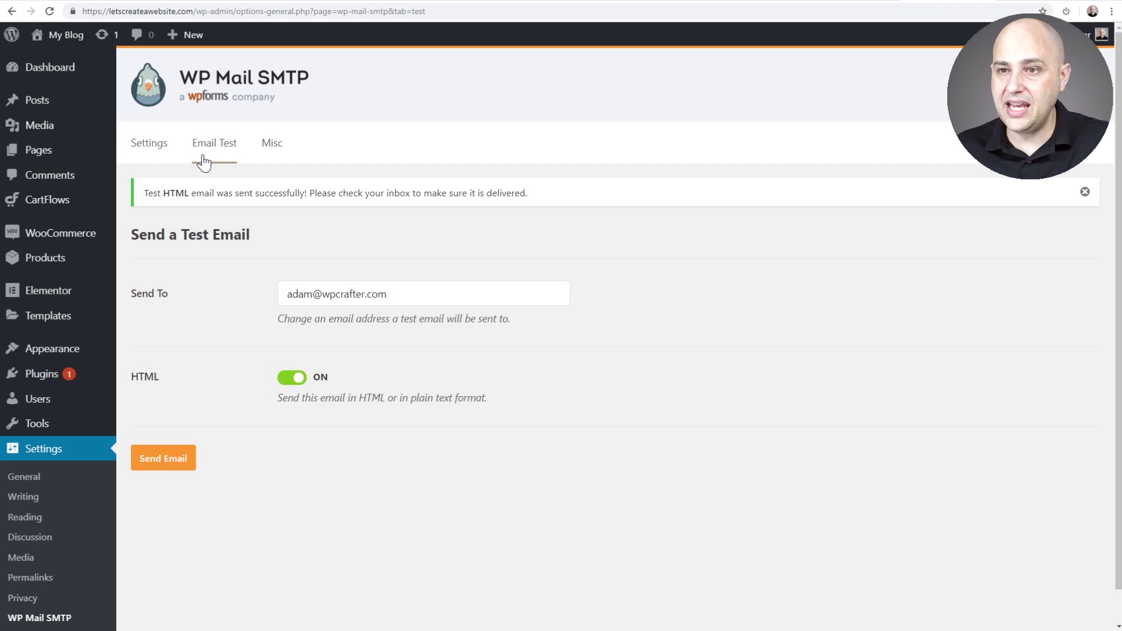
{"action": "left_click", "coordinate": [154, 157]}
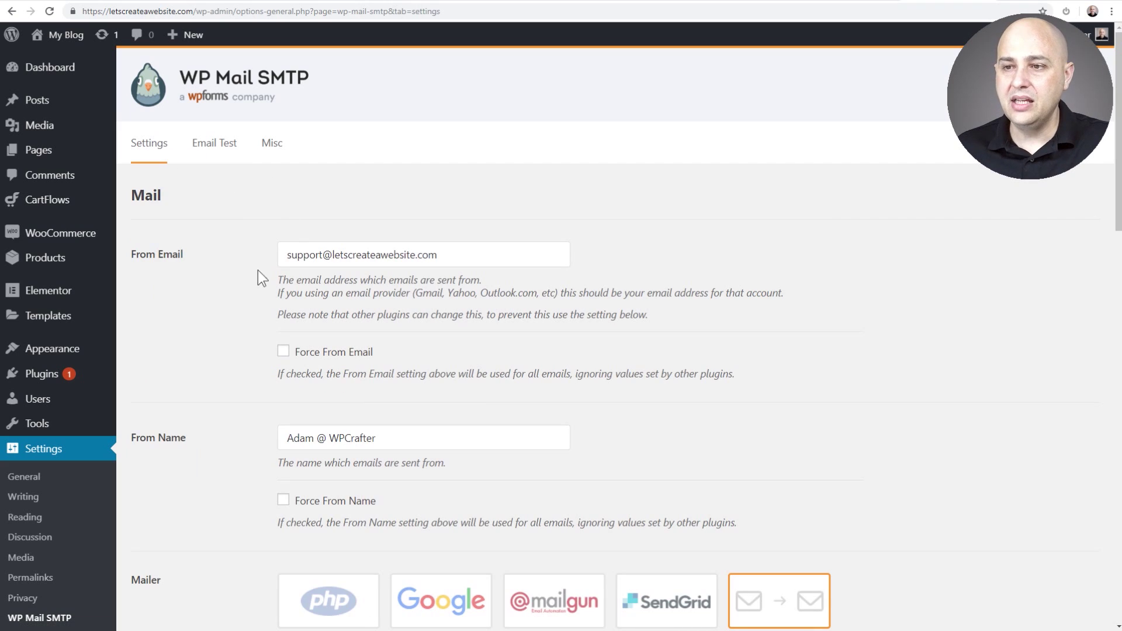